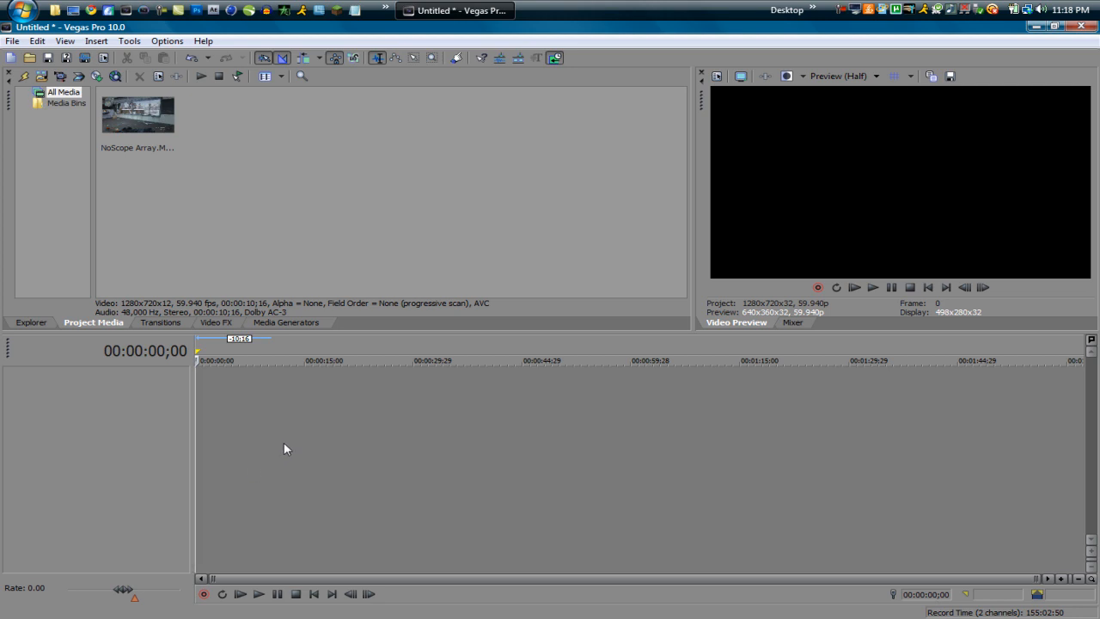
# Step: Place the NoScope Array.M2TS clip on the empty timeline so that it starts at about 27 seconds
pyautogui.scroll(1, 283, 426)
pyautogui.scroll(-1, 283, 425)
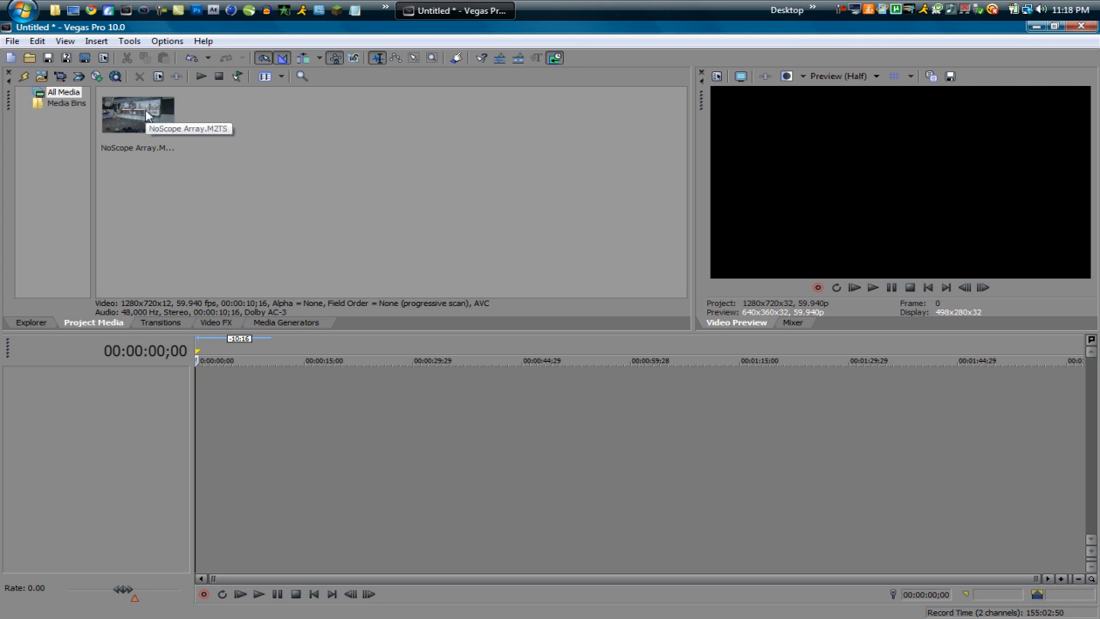
pyautogui.moveTo(160, 110); pyautogui.dragTo(279, 409)
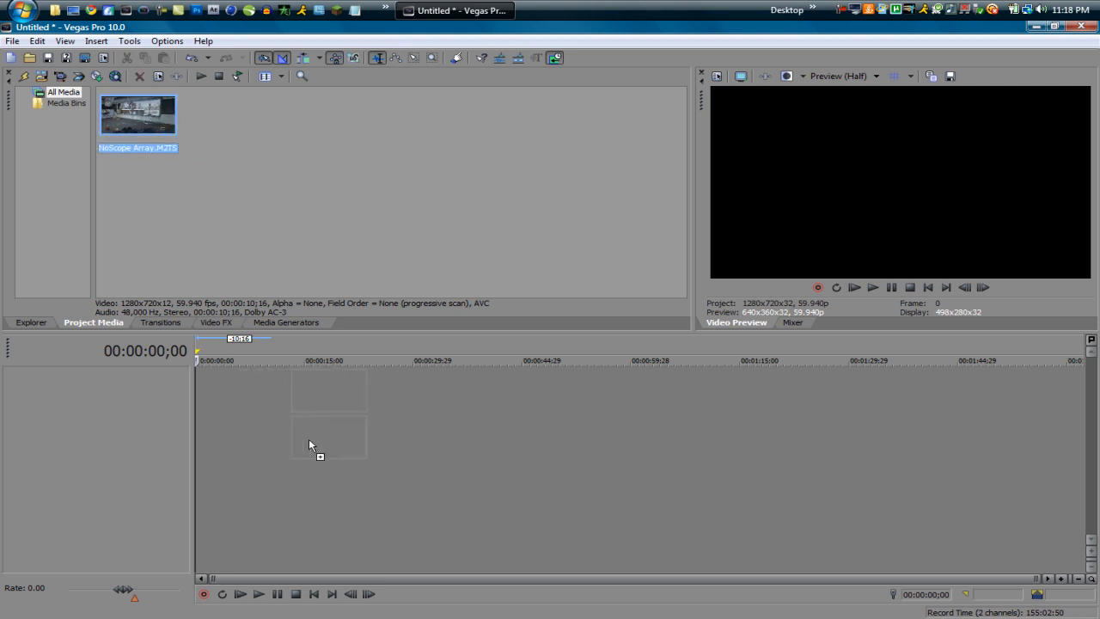
pyautogui.moveTo(309, 446); pyautogui.dragTo(397, 447)
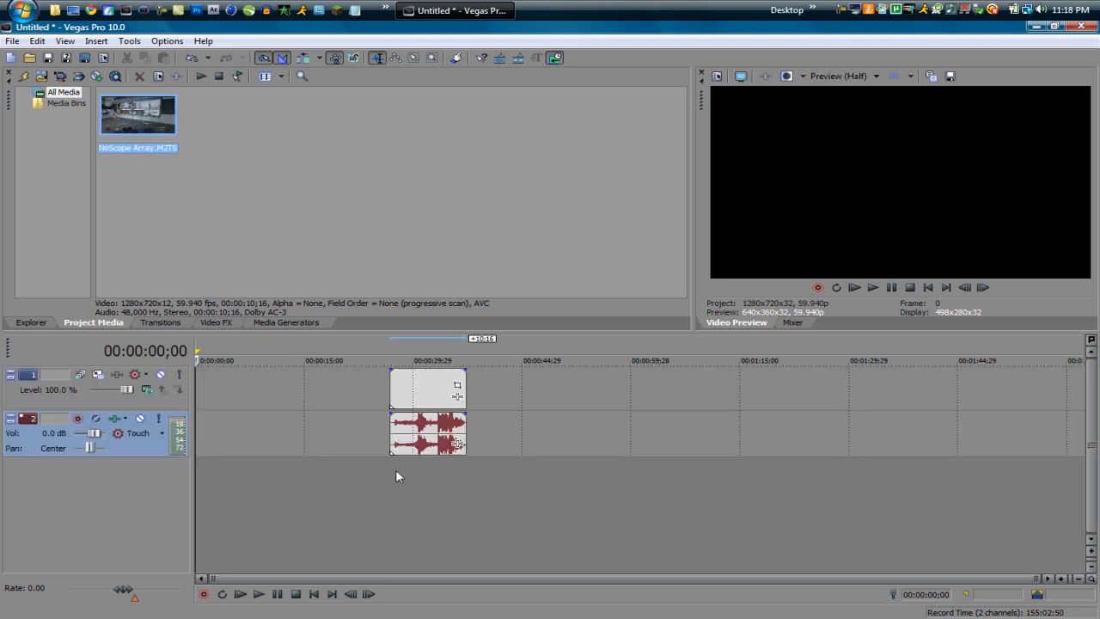
# Step: Move the playhead to several points before, within and after the clip to preview those timeline positions
pyautogui.click(358, 404)
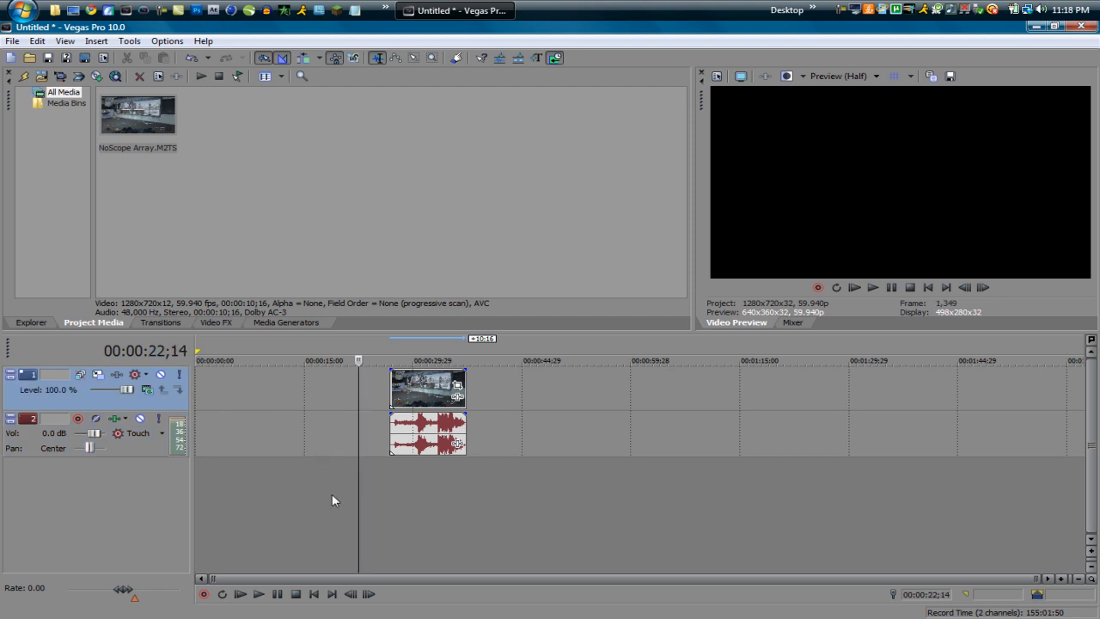
pyautogui.click(448, 508)
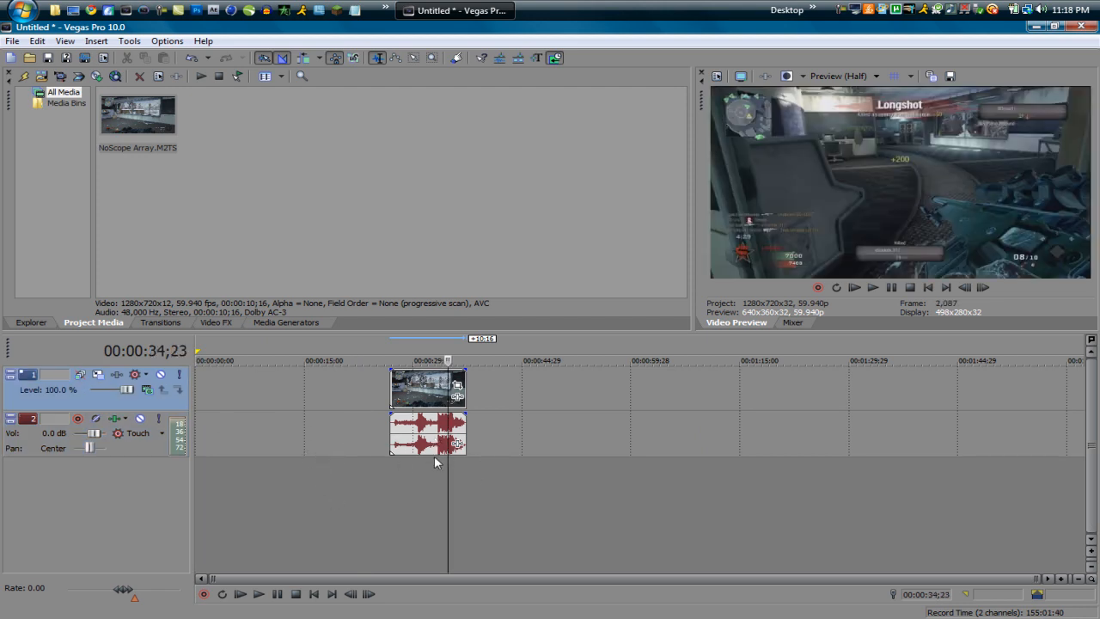
pyautogui.click(355, 492)
pyautogui.click(572, 485)
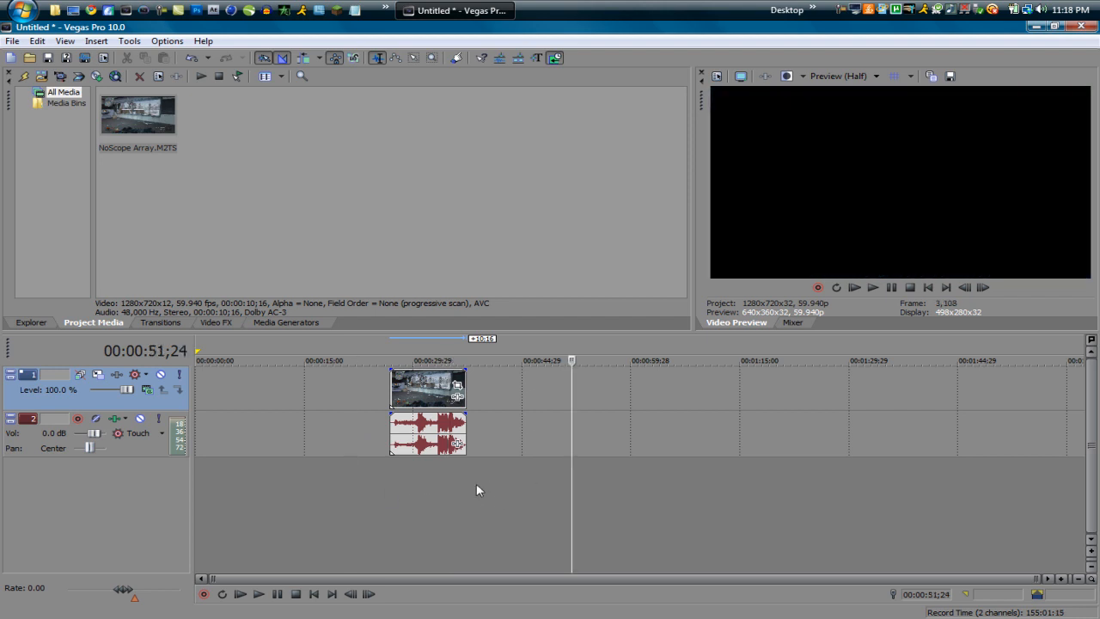
pyautogui.click(429, 481)
pyautogui.click(286, 425)
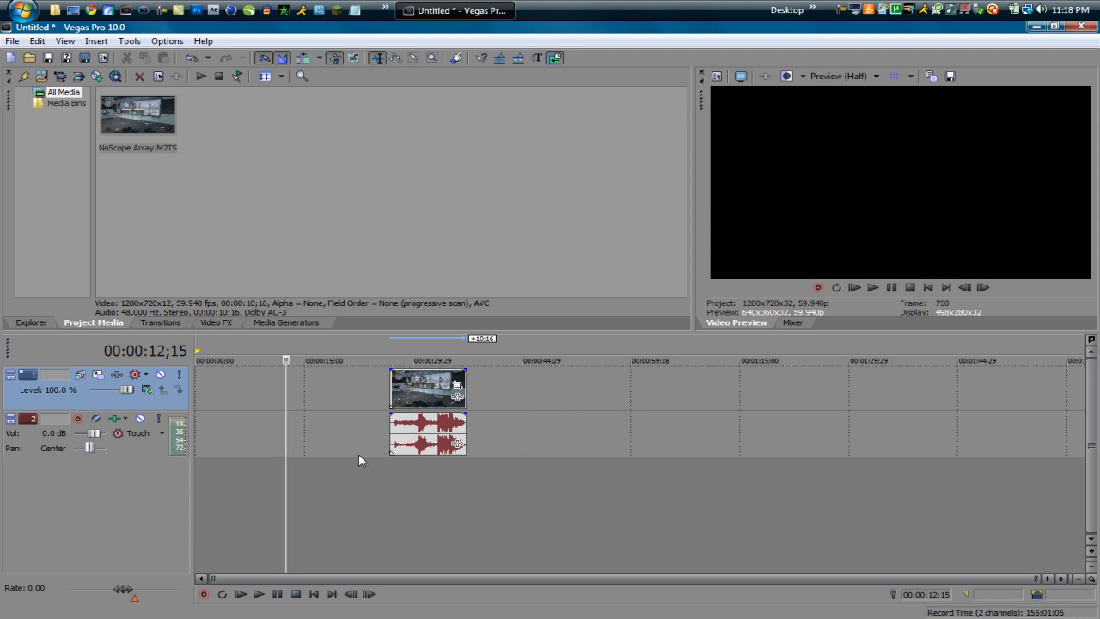
# Step: Examine the timeline at closer and wider zoom levels around the playhead, both on the clip and in the empty area after it
pyautogui.click(427, 399)
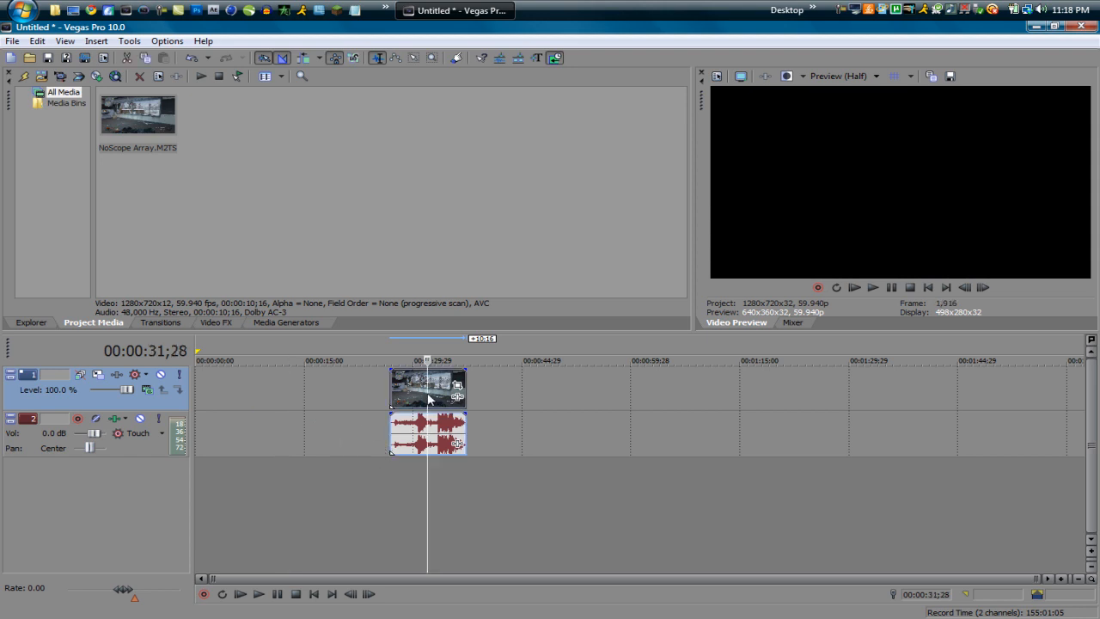
pyautogui.scroll(3, 491, 434)
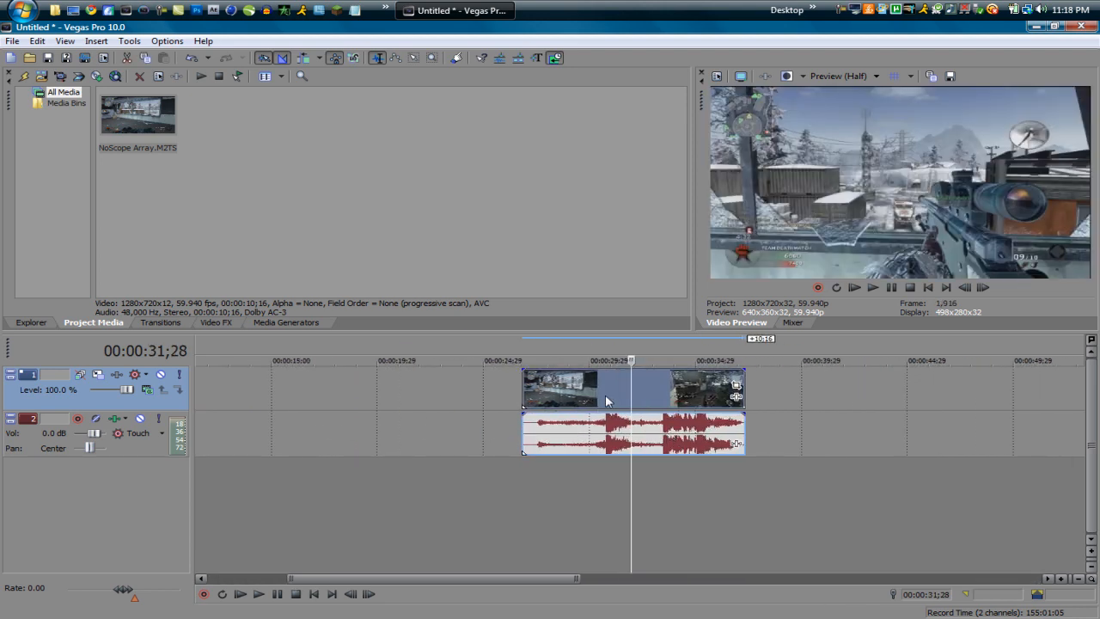
pyautogui.scroll(3, 593, 490)
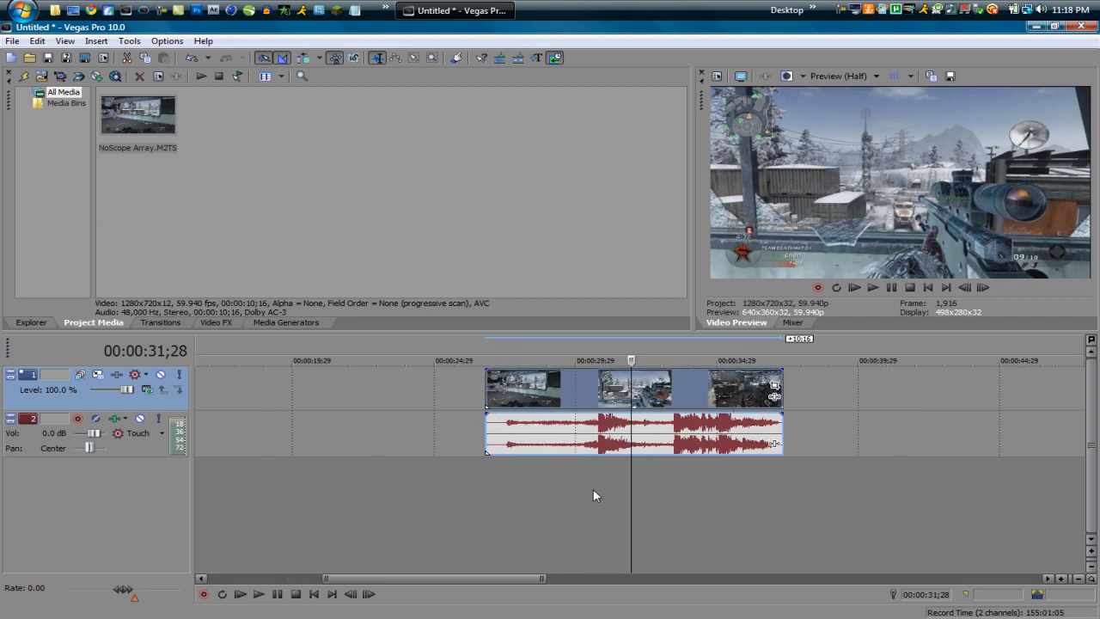
pyautogui.scroll(-5, 592, 490)
pyautogui.scroll(-3, 592, 488)
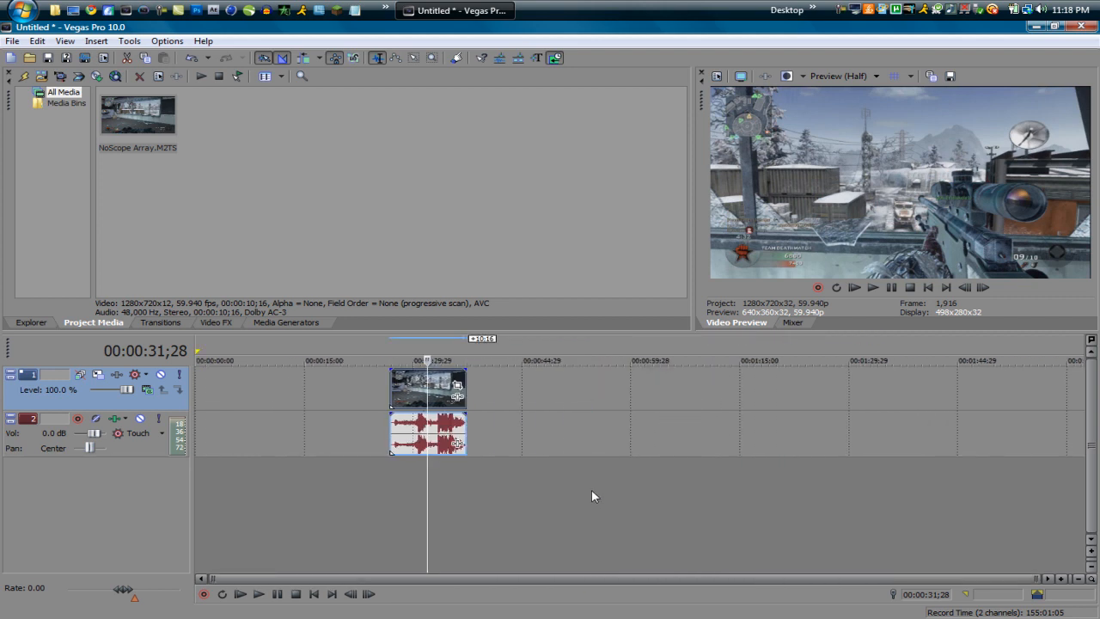
pyautogui.click(662, 499)
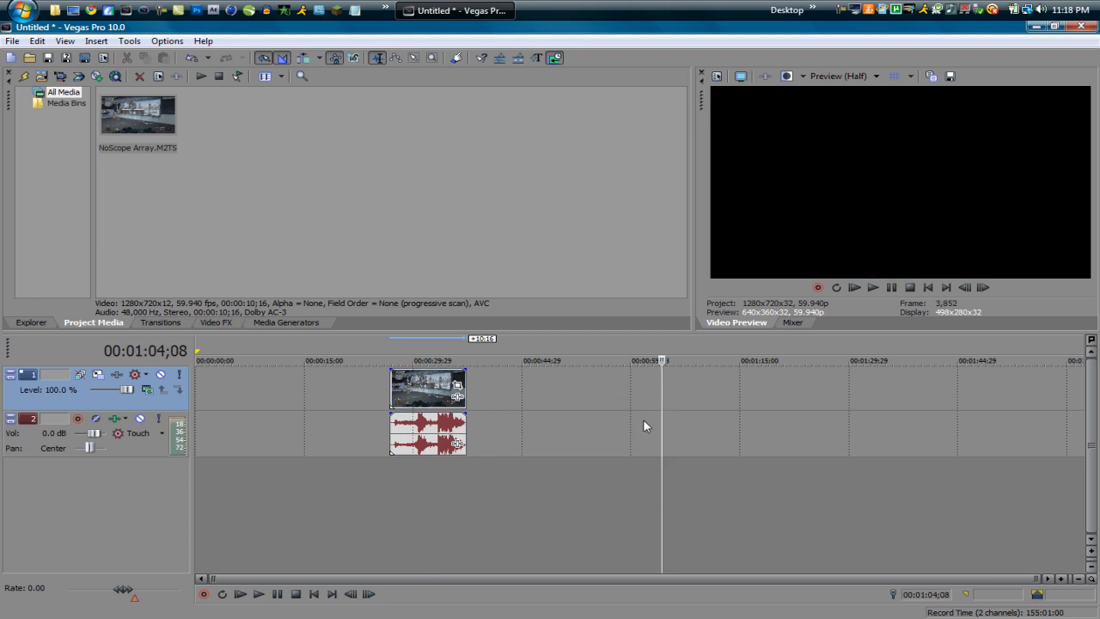
pyautogui.scroll(10, 701, 440)
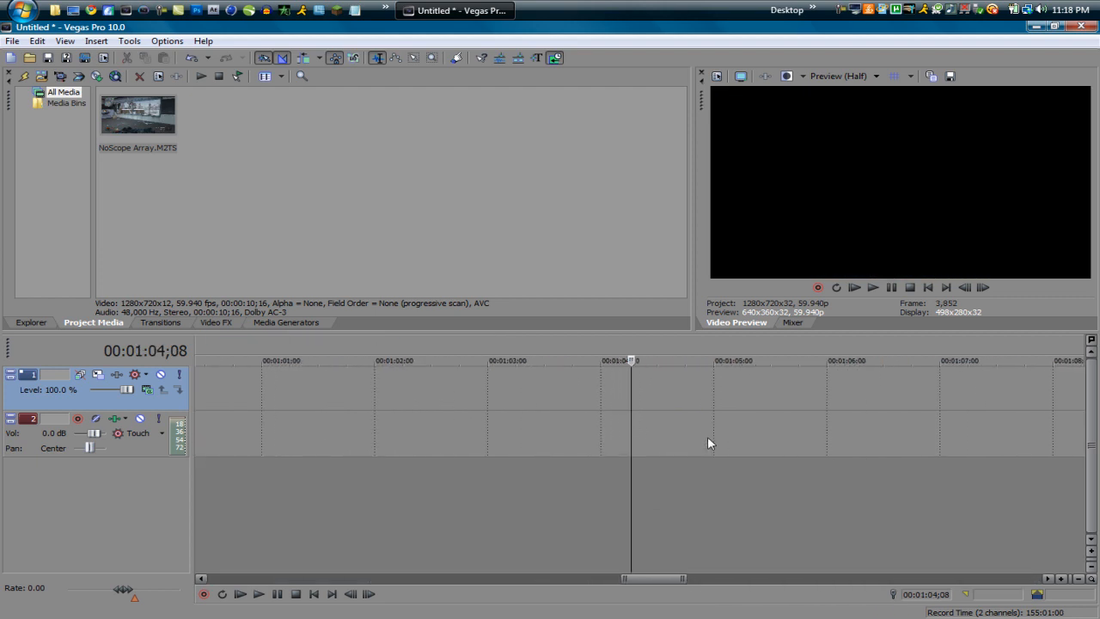
pyautogui.scroll(-10, 706, 439)
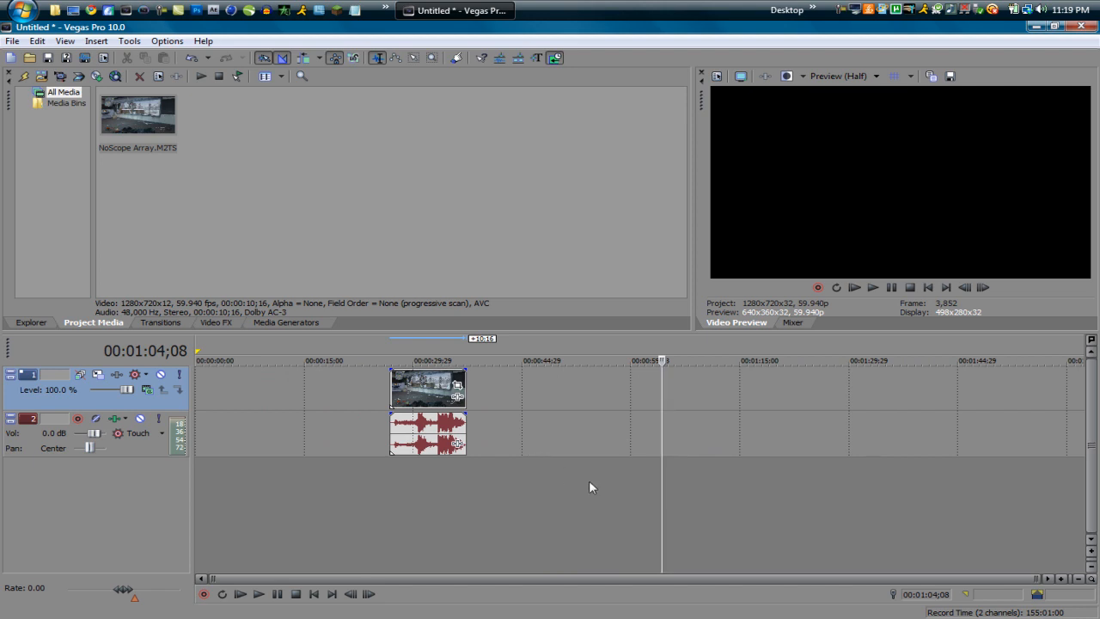
pyautogui.scroll(4, 602, 528)
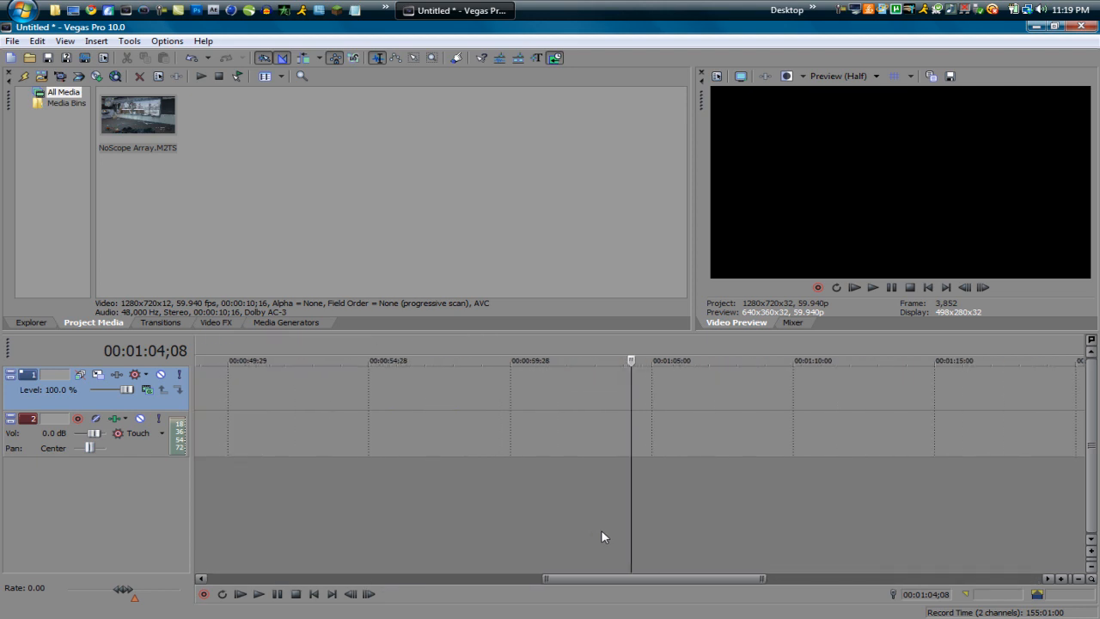
pyautogui.scroll(4, 601, 530)
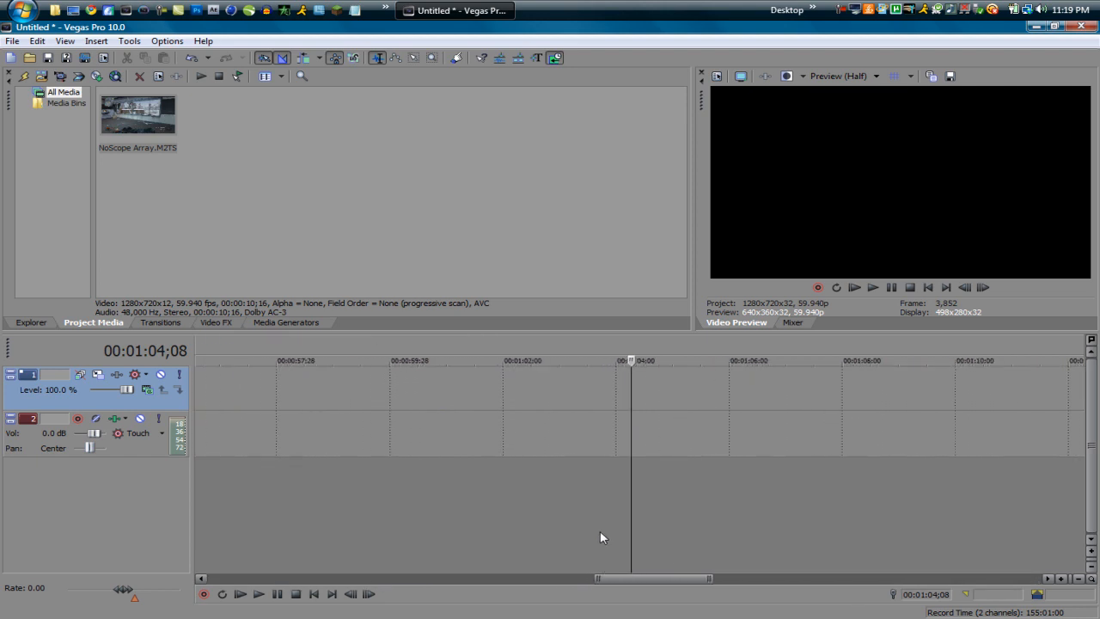
pyautogui.scroll(-8, 600, 530)
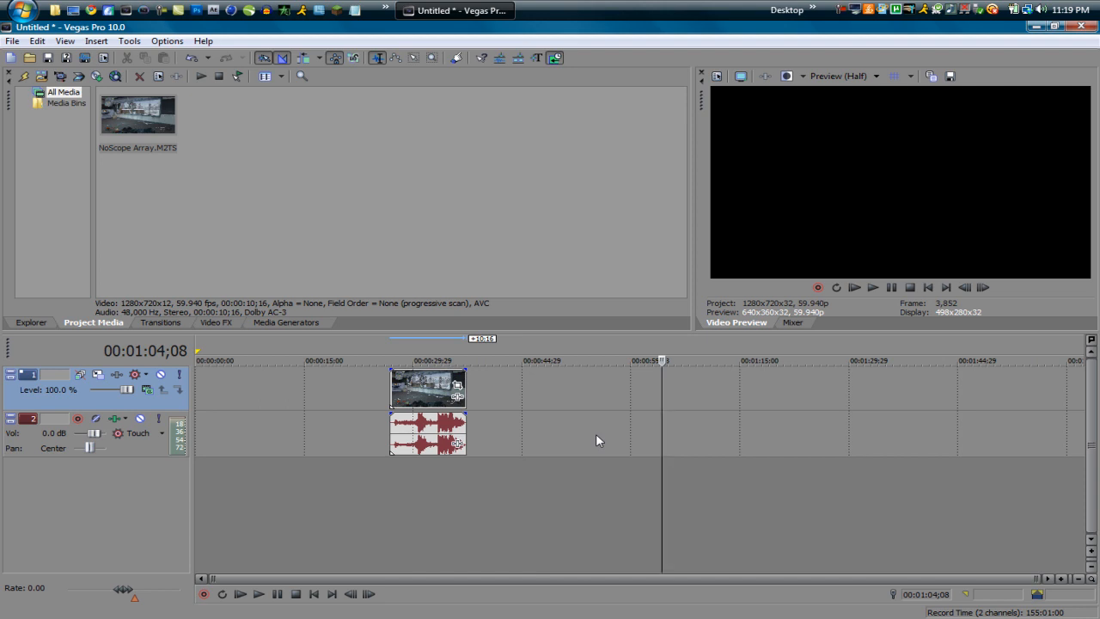
# Step: Move the clip earlier on the timeline so that it starts at about 21.5 seconds
pyautogui.click(357, 527)
pyautogui.scroll(3, 384, 509)
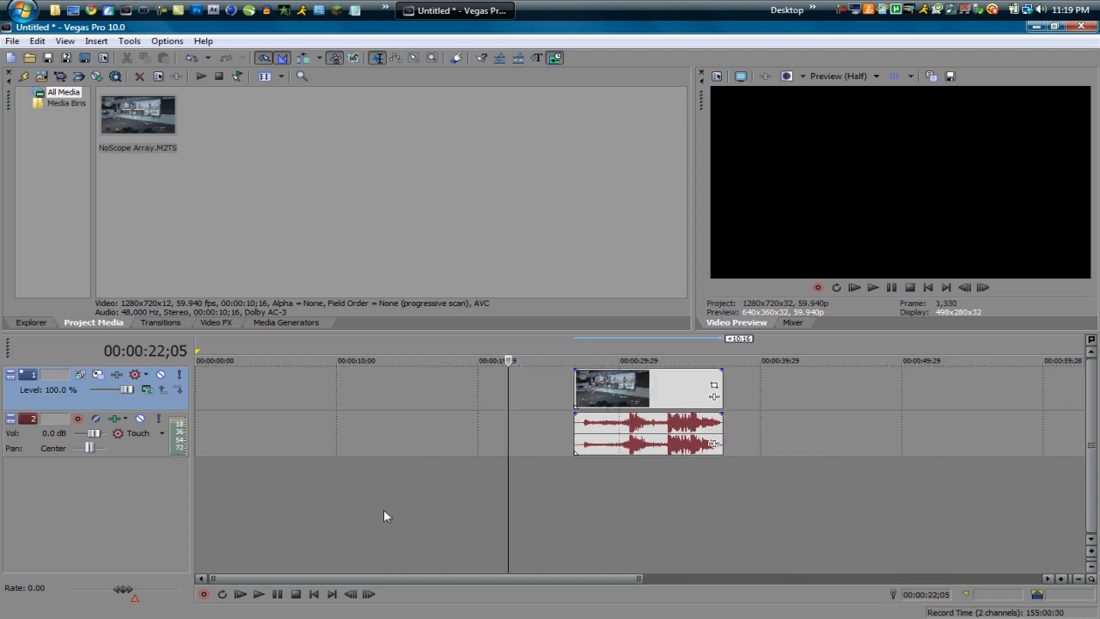
pyautogui.scroll(1, 384, 510)
pyautogui.moveTo(846, 395); pyautogui.dragTo(734, 387)
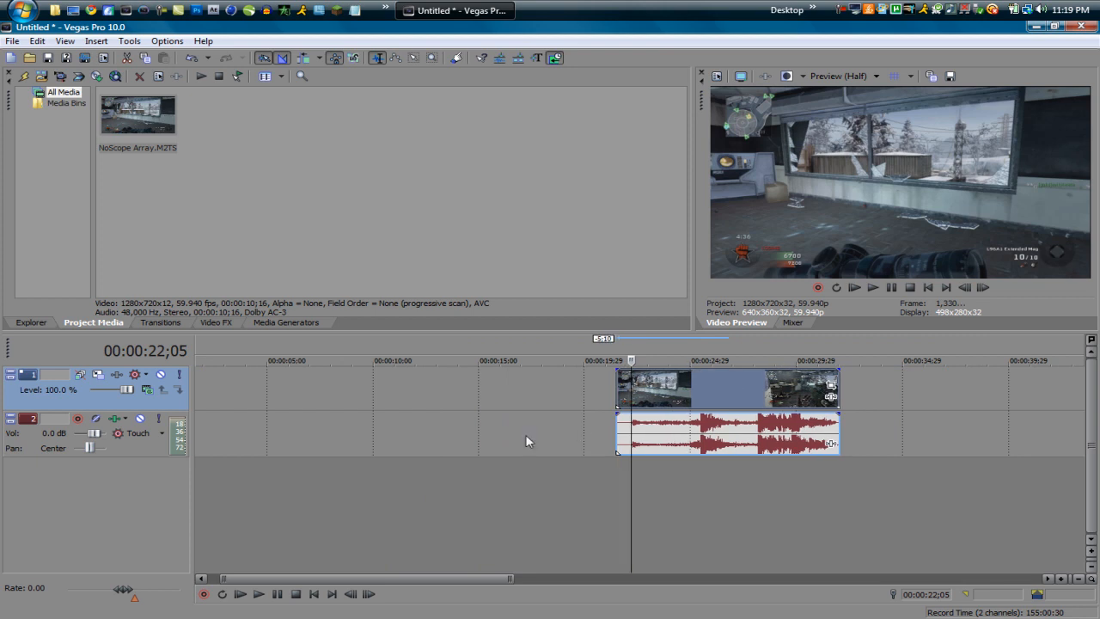
# Step: Play the timeline from about 17 seconds into the clip's opening, and set the playhead at the clip's start
pyautogui.click(526, 441)
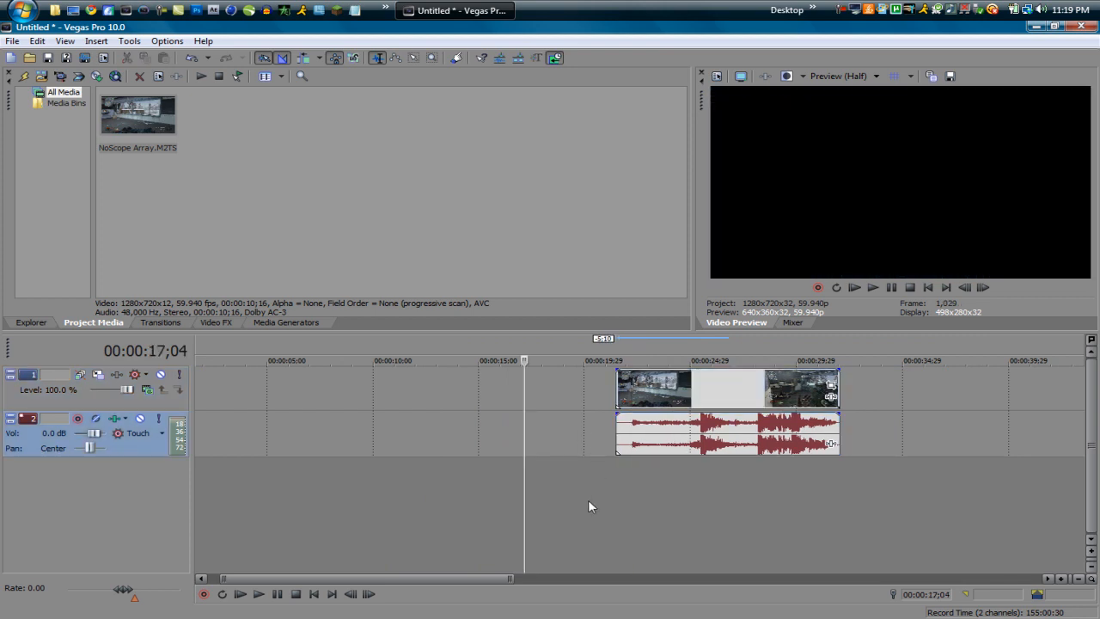
pyautogui.press('space')
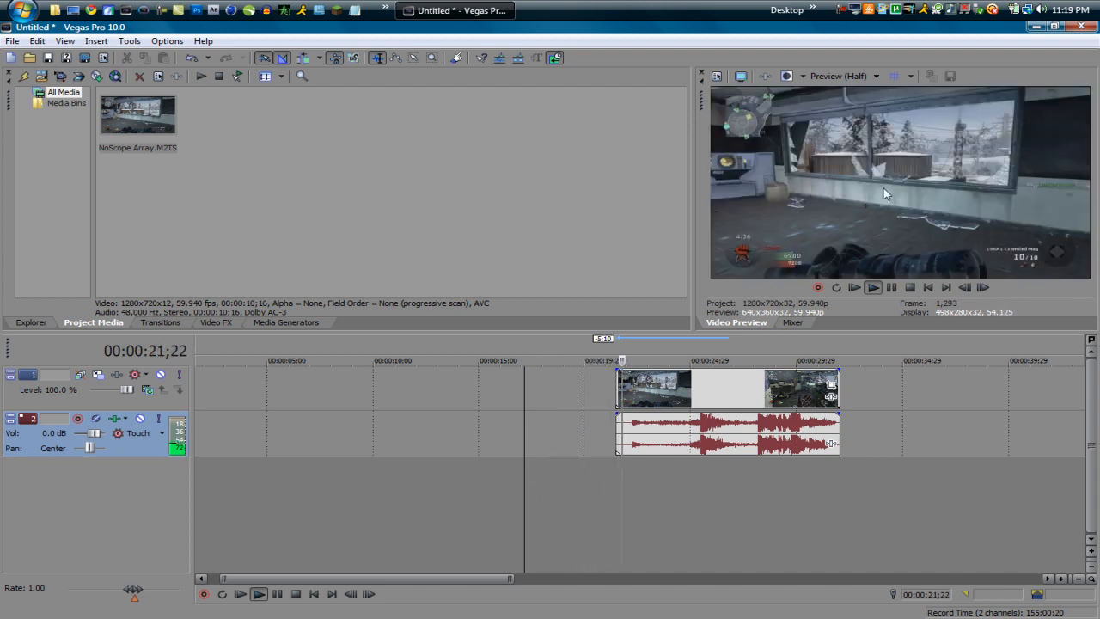
pyautogui.press('Return')
pyautogui.click(615, 488)
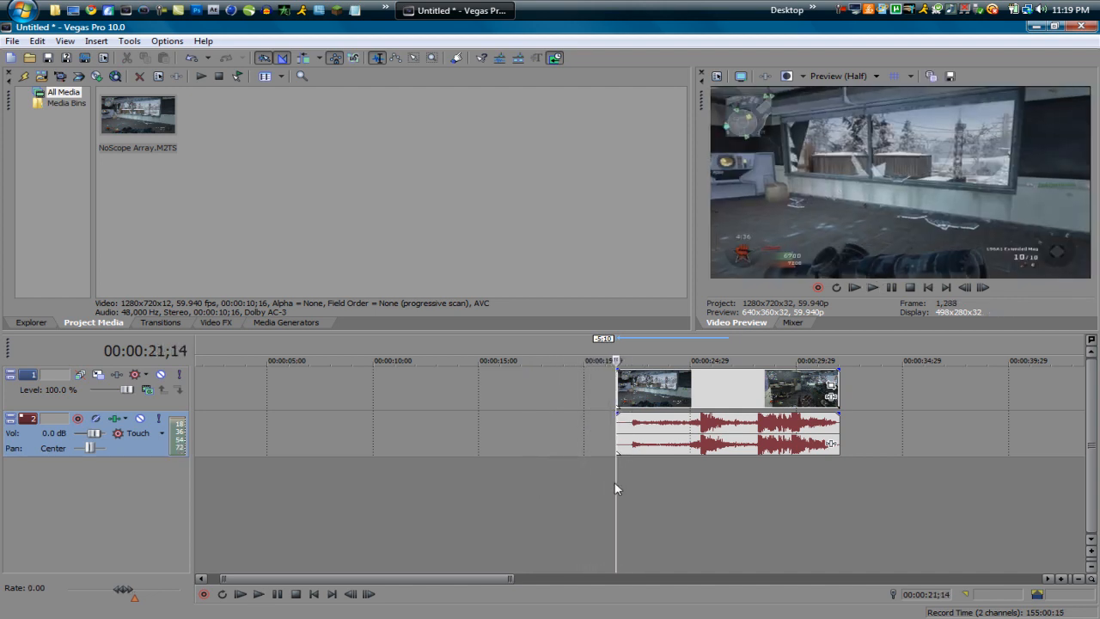
# Step: Add a fade-in of about 1.7 seconds to the start of the video event
pyautogui.scroll(2, 610, 482)
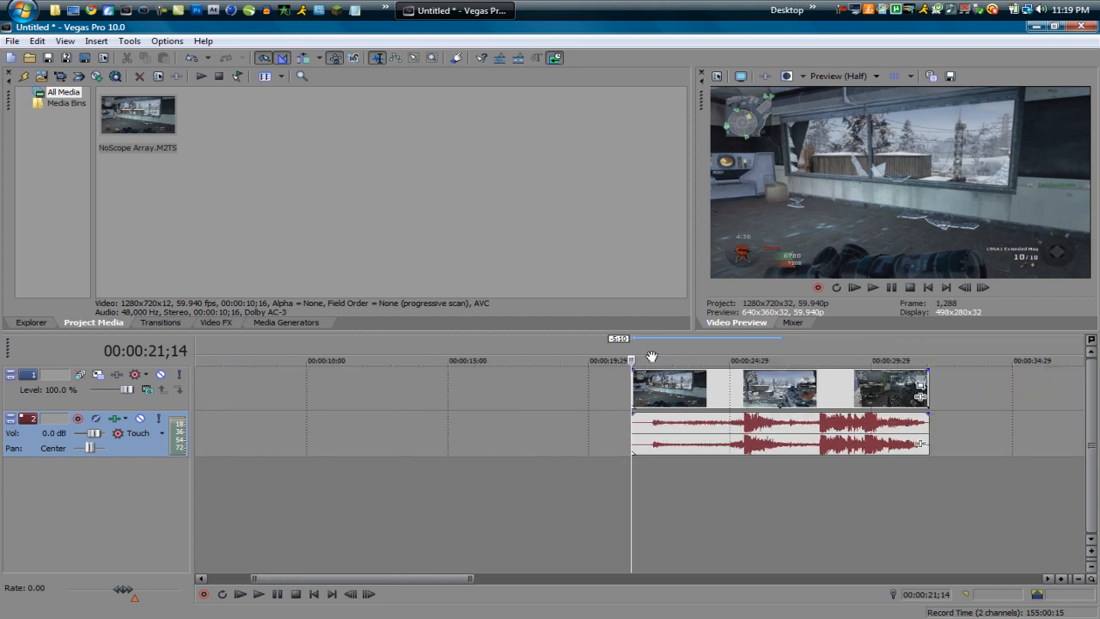
pyautogui.click(554, 387)
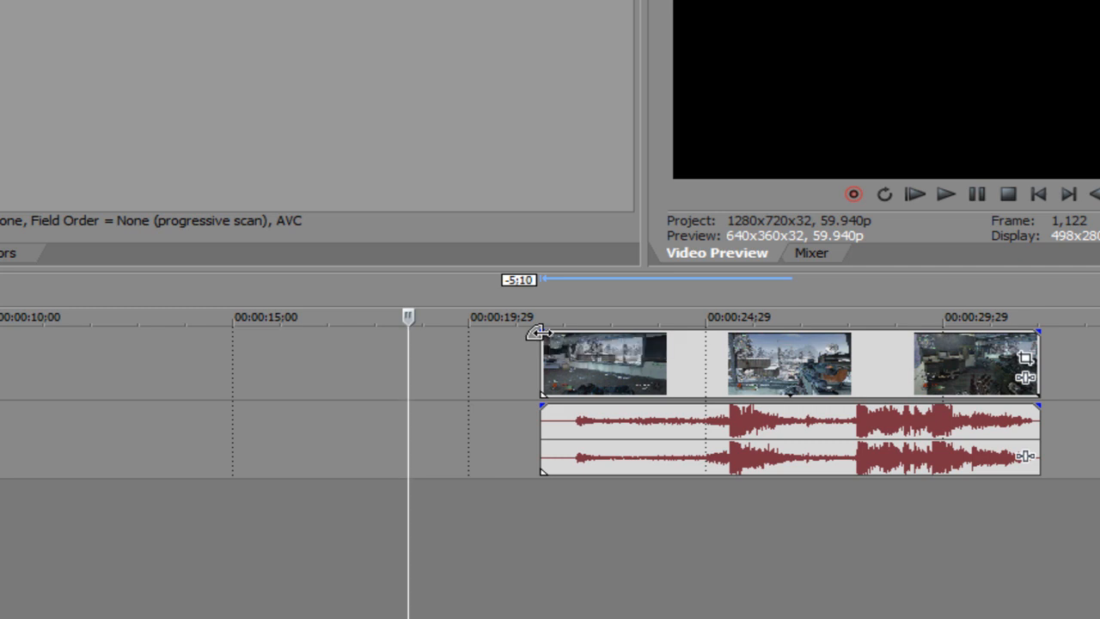
pyautogui.moveTo(537, 332); pyautogui.dragTo(619, 343)
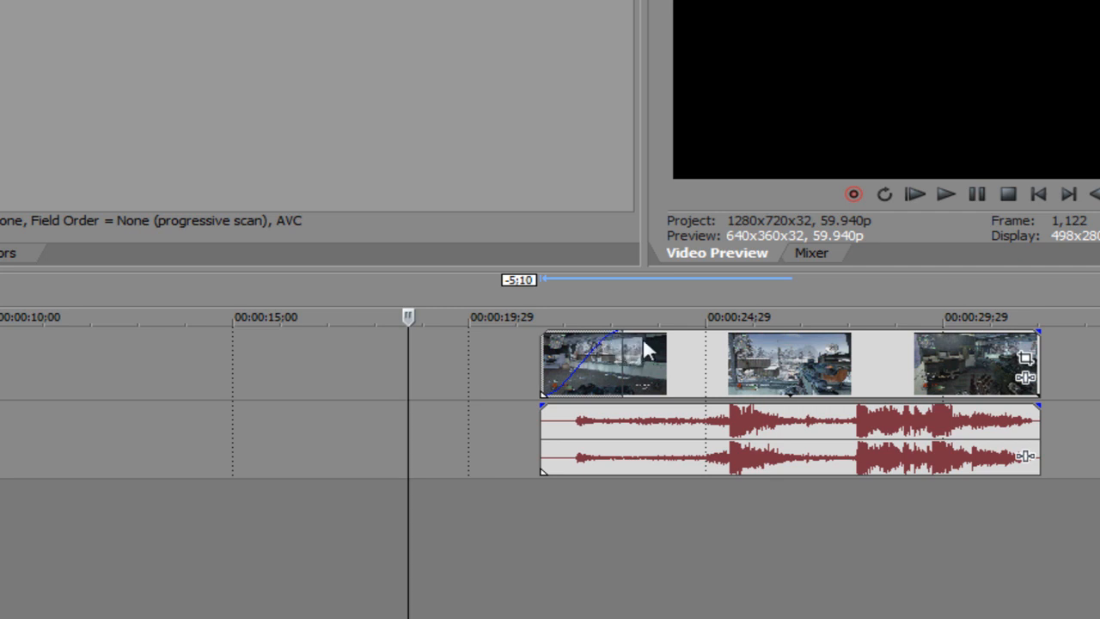
# Step: Check the opacity level of the video event and return the playhead to just before the clip
pyautogui.moveTo(663, 336)
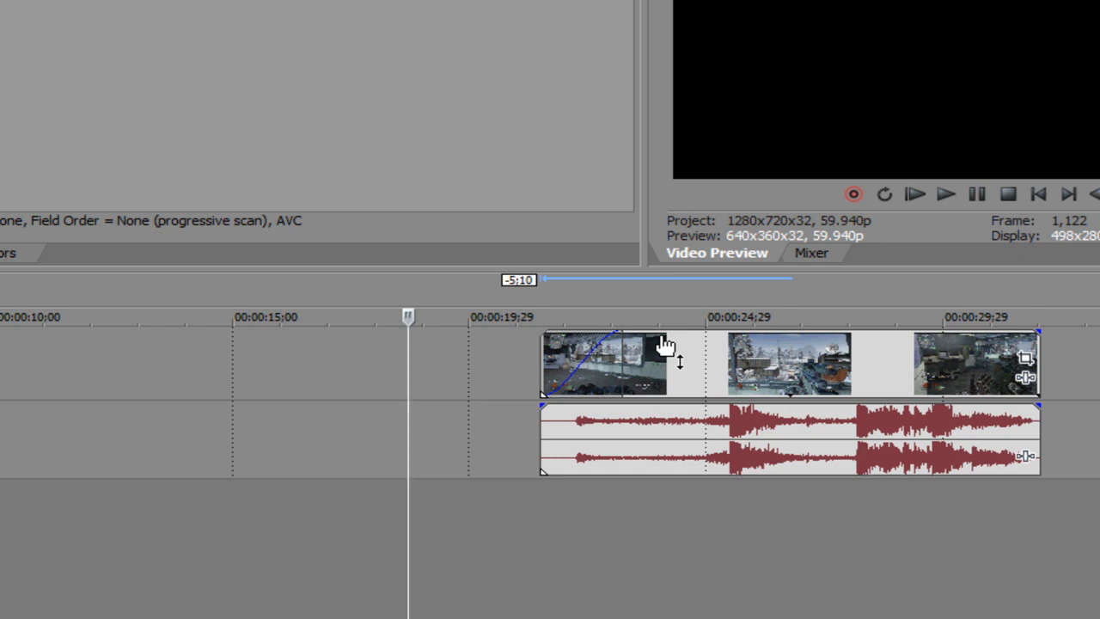
pyautogui.click(685, 413)
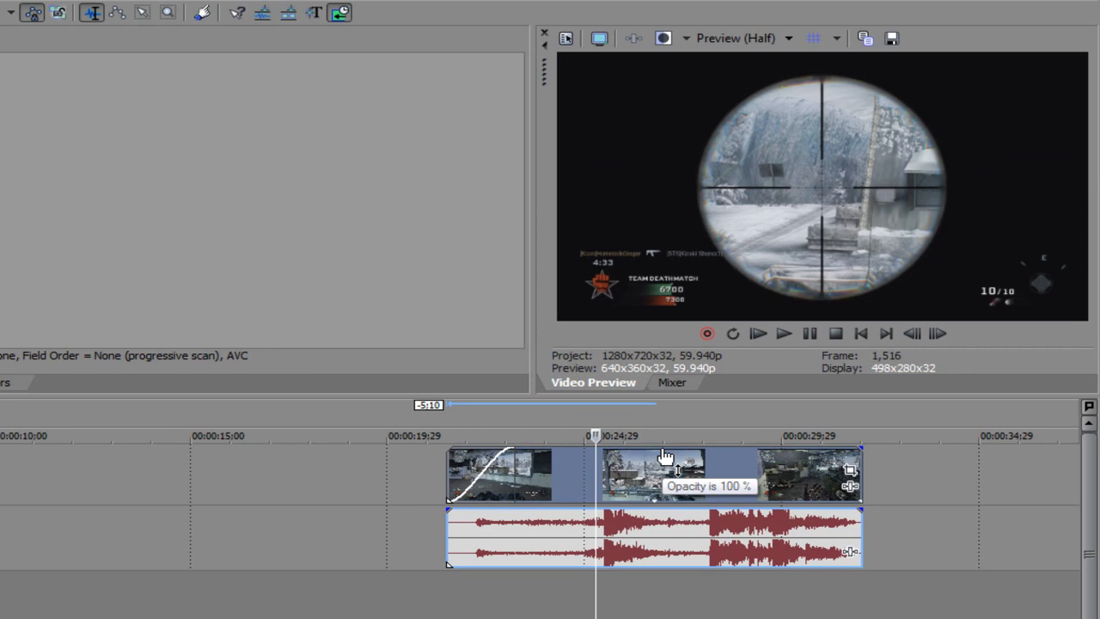
pyautogui.moveTo(665, 450); pyautogui.dragTo(690, 433)
pyautogui.click(403, 488)
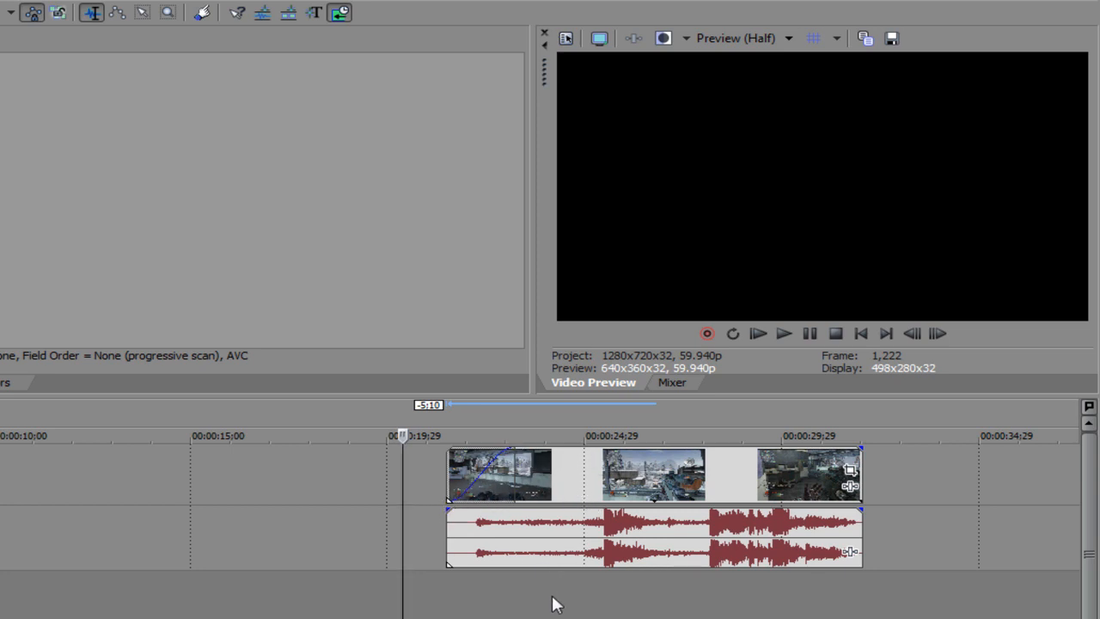
# Step: Change the fade type of the video event's fade-in to the straight linear curve
pyautogui.moveTo(514, 617); pyautogui.dragTo(505, 617)
pyautogui.click(472, 618)
pyautogui.scroll(4, 472, 618)
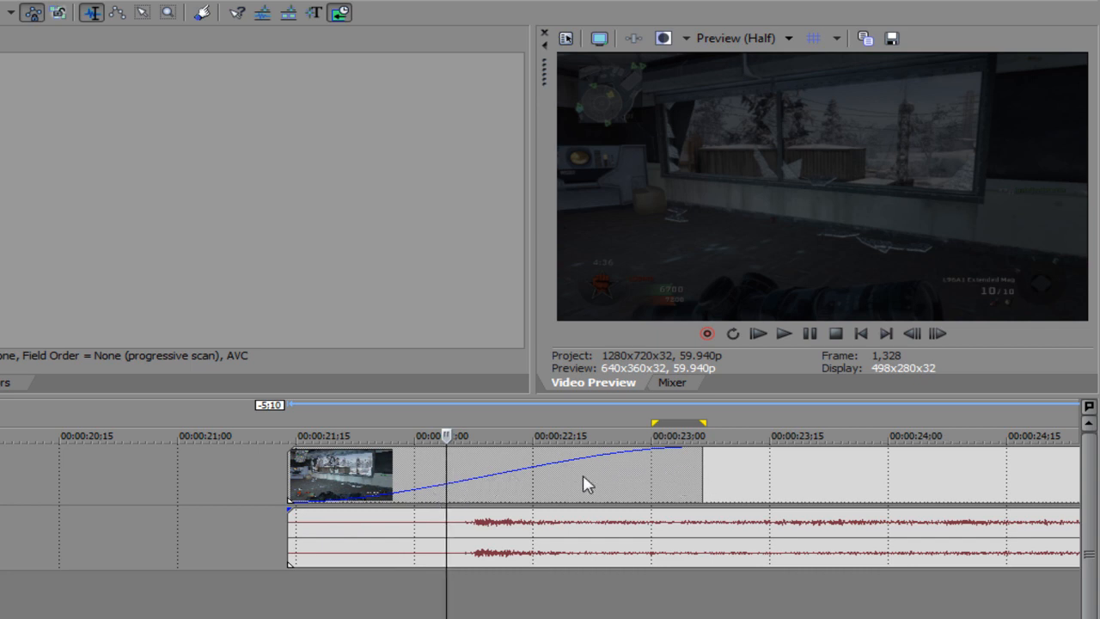
pyautogui.click(500, 486)
pyautogui.rightClick(498, 485)
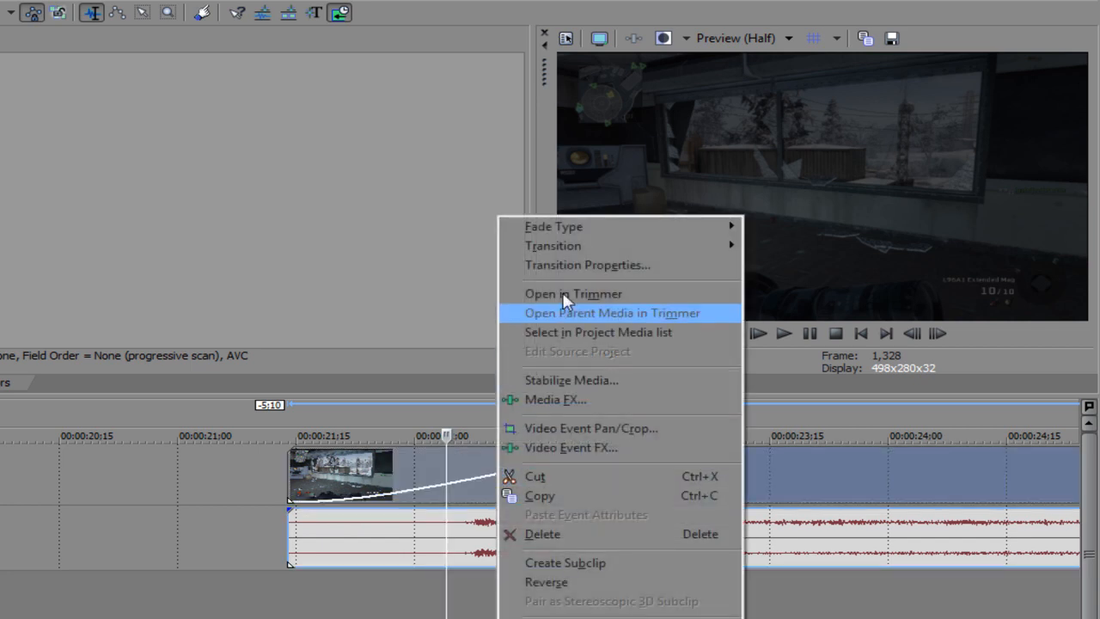
pyautogui.moveTo(586, 226)
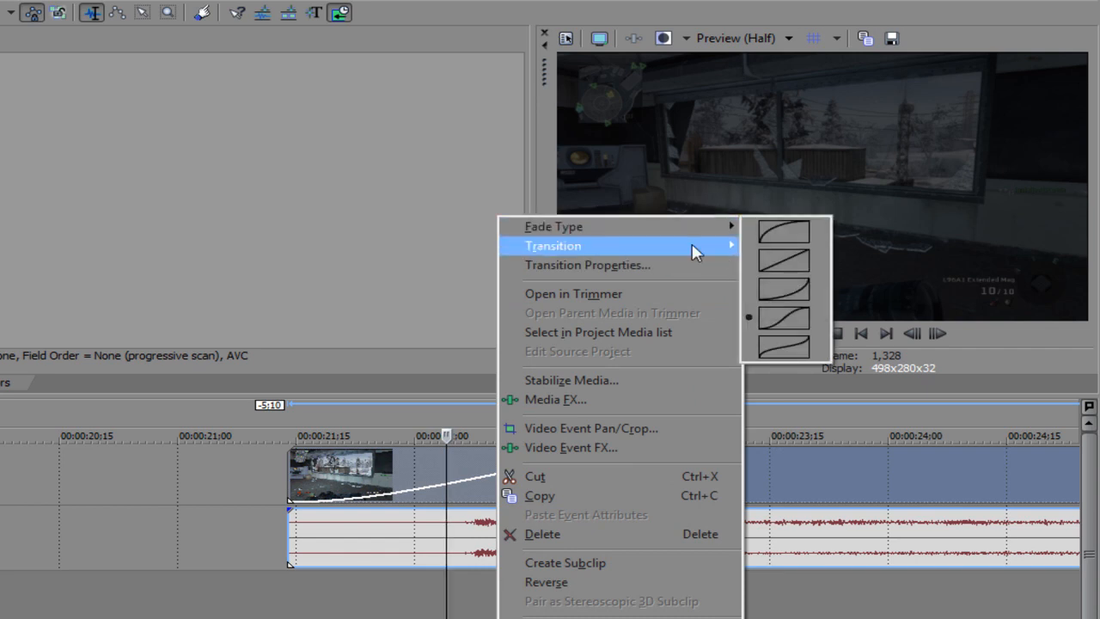
pyautogui.click(784, 261)
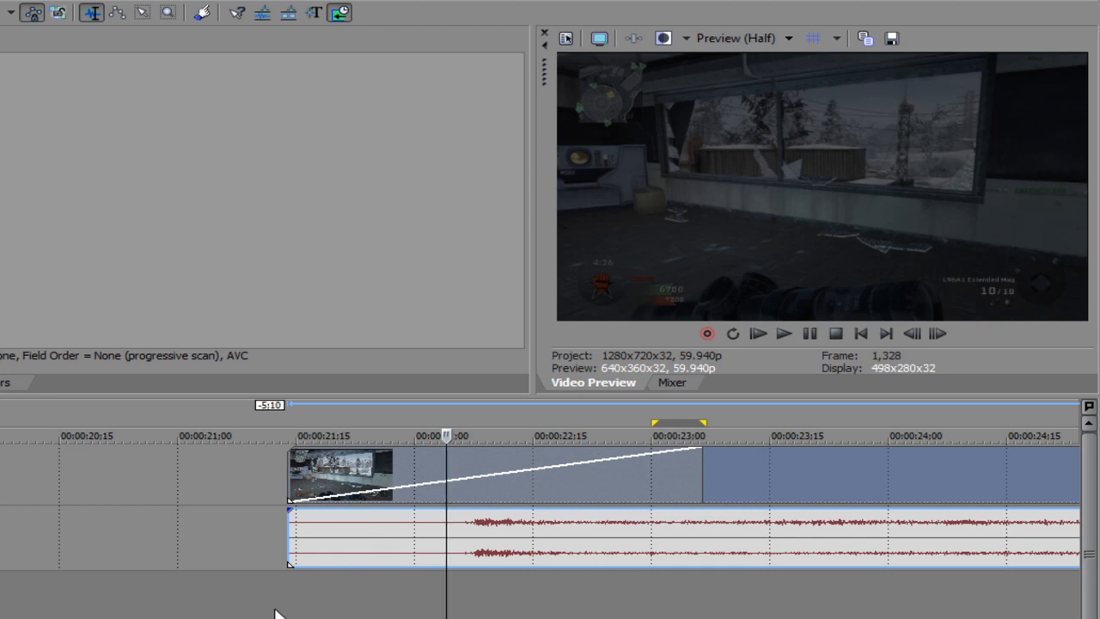
# Step: Play back the linear fade-in from just before the clip's start and stop playback
pyautogui.click(233, 614)
pyautogui.press('space')
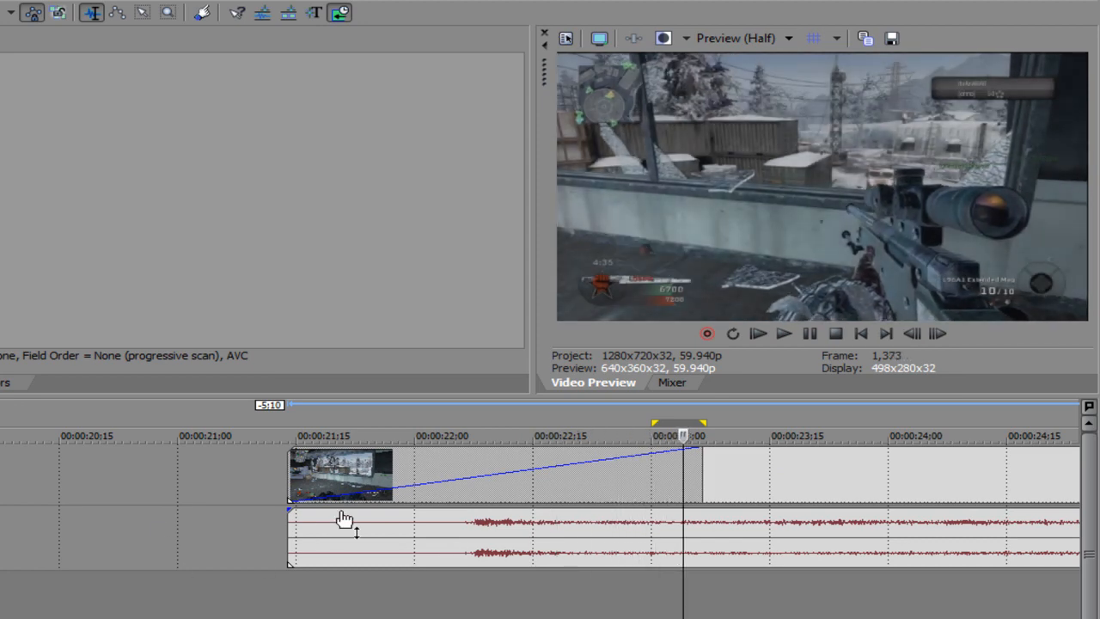
pyautogui.press('space')
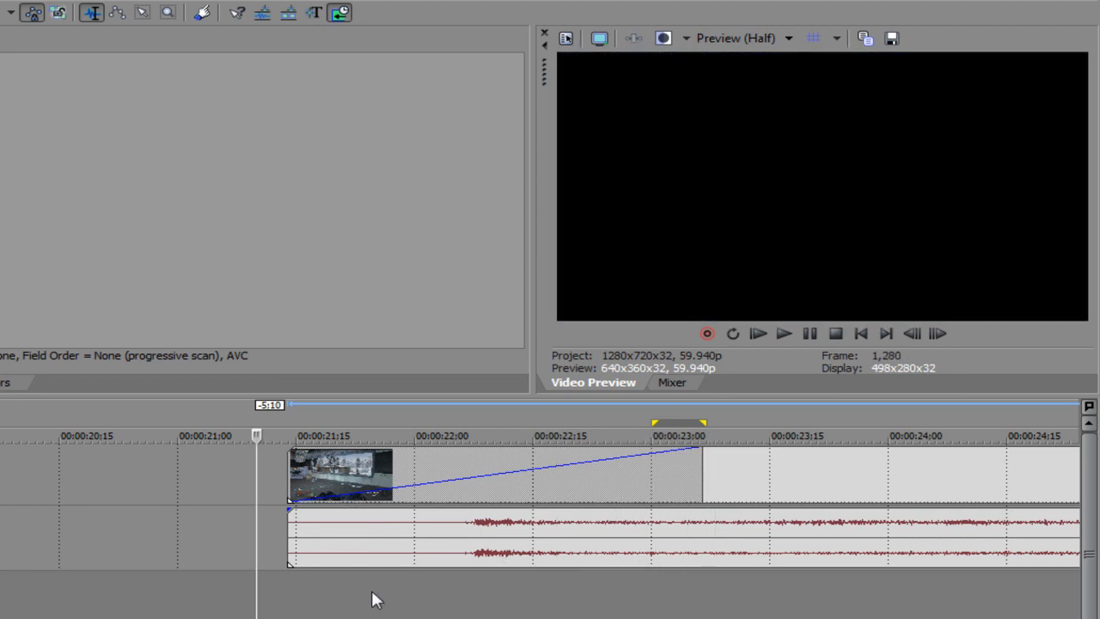
pyautogui.scroll(-2, 370, 593)
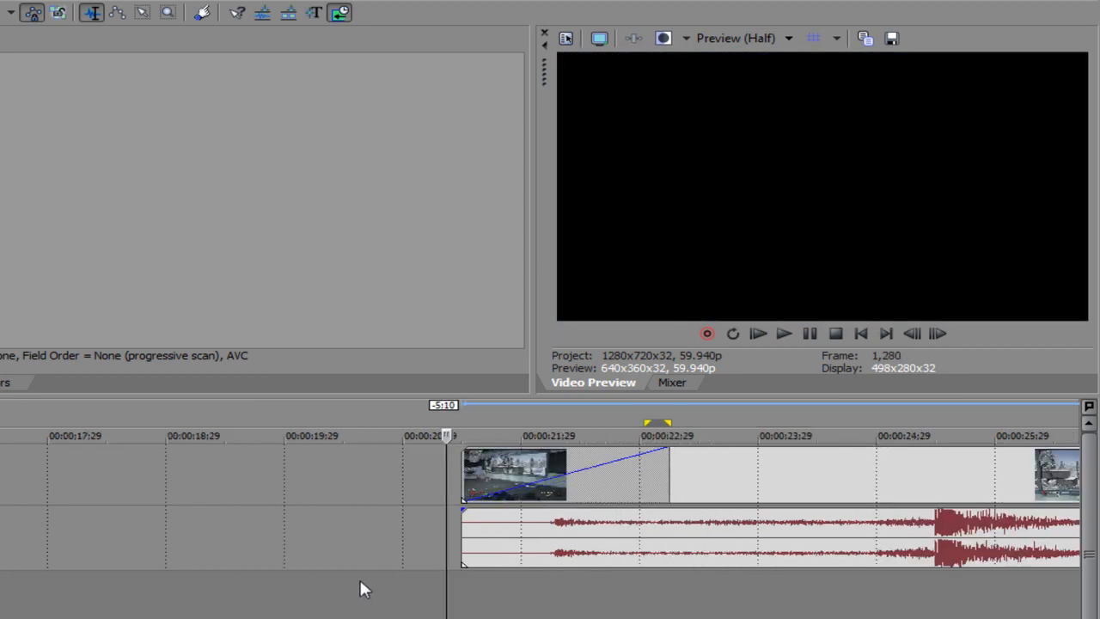
# Step: Examine the available fade curves for the video event's fade-in
pyautogui.rightClick(579, 481)
pyautogui.moveTo(679, 250)
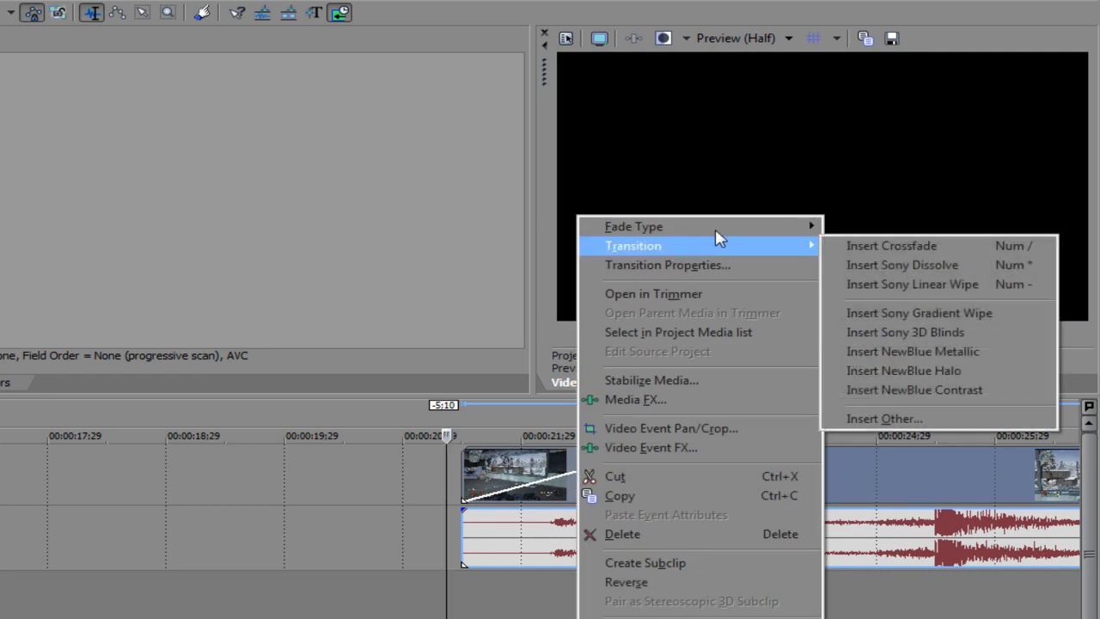
pyautogui.moveTo(732, 230)
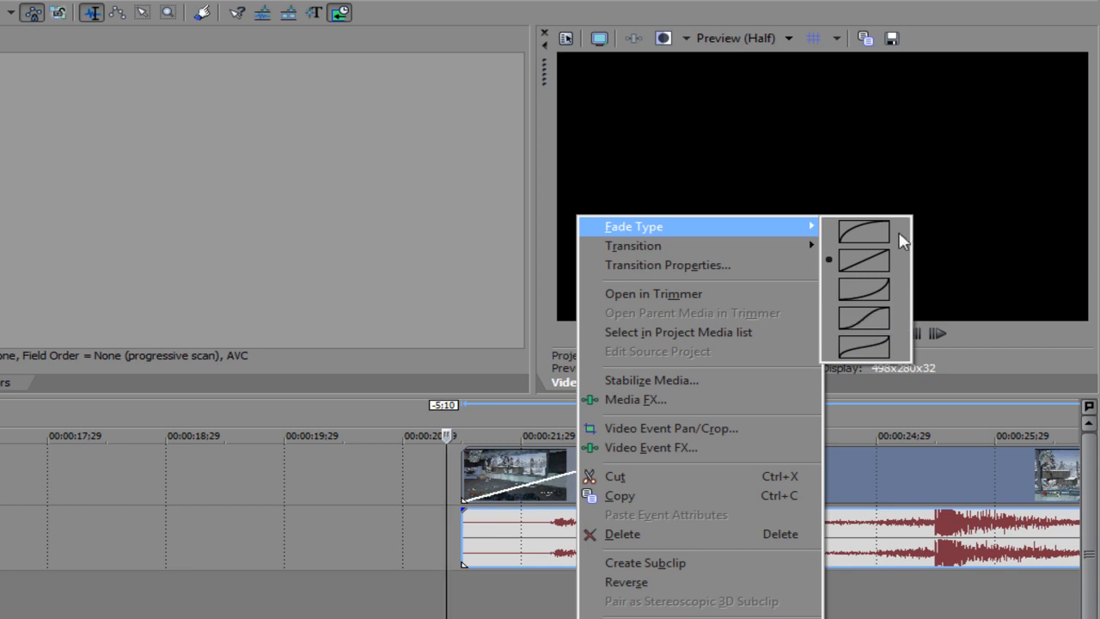
pyautogui.click(868, 355)
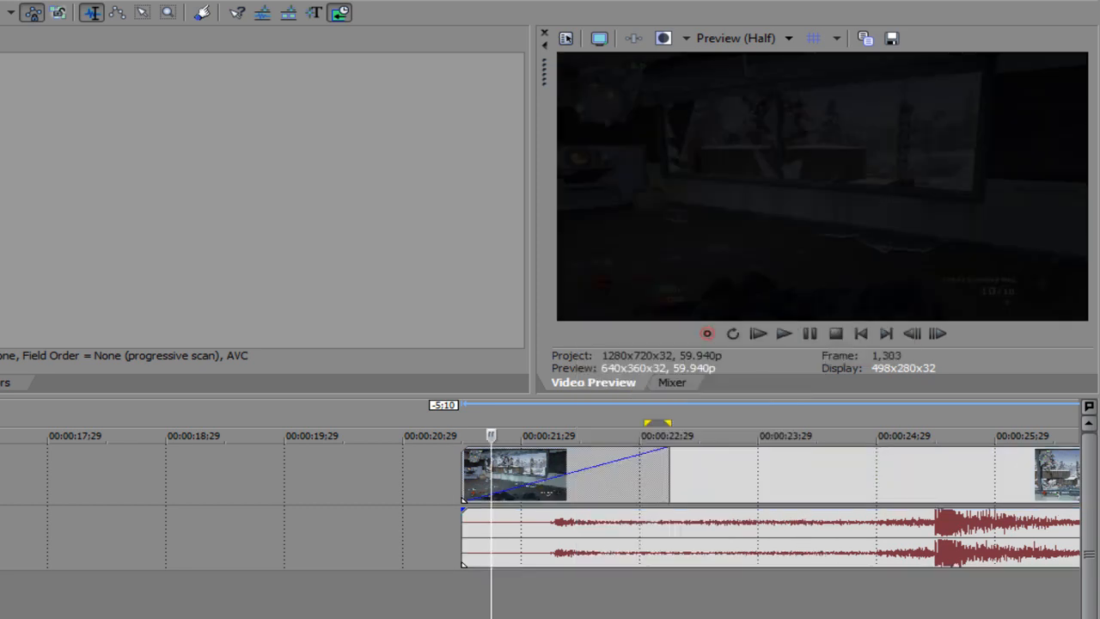
# Step: Add a fade-out of about 1.3 seconds to the end of the video event and play it back
pyautogui.scroll(-5, 493, 601)
pyautogui.click(451, 616)
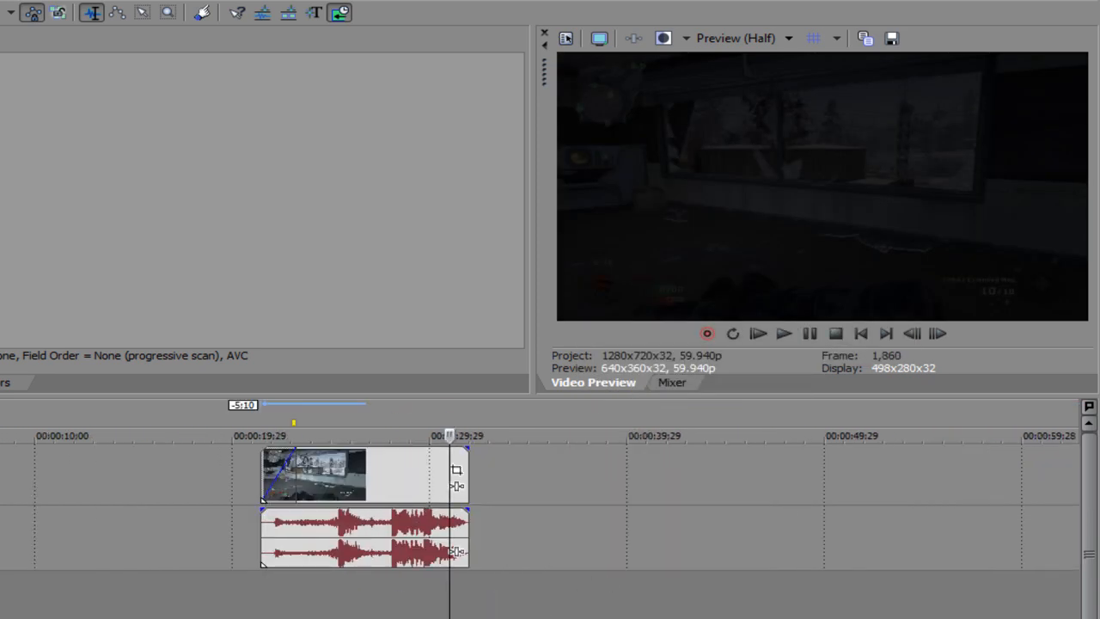
pyautogui.scroll(5, 450, 616)
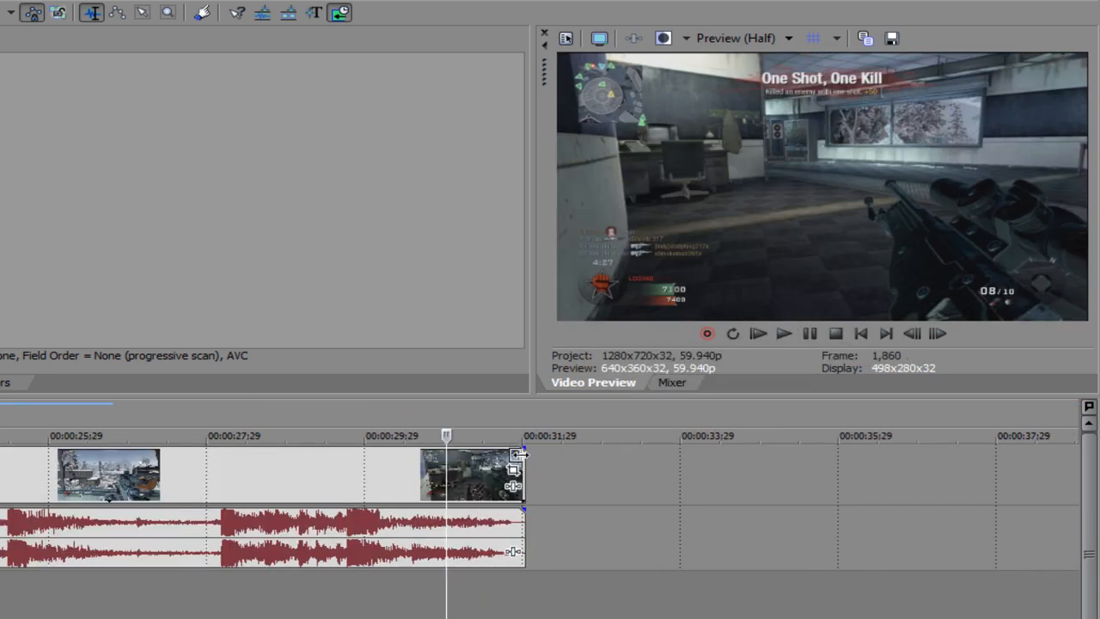
pyautogui.moveTo(521, 448); pyautogui.dragTo(420, 464)
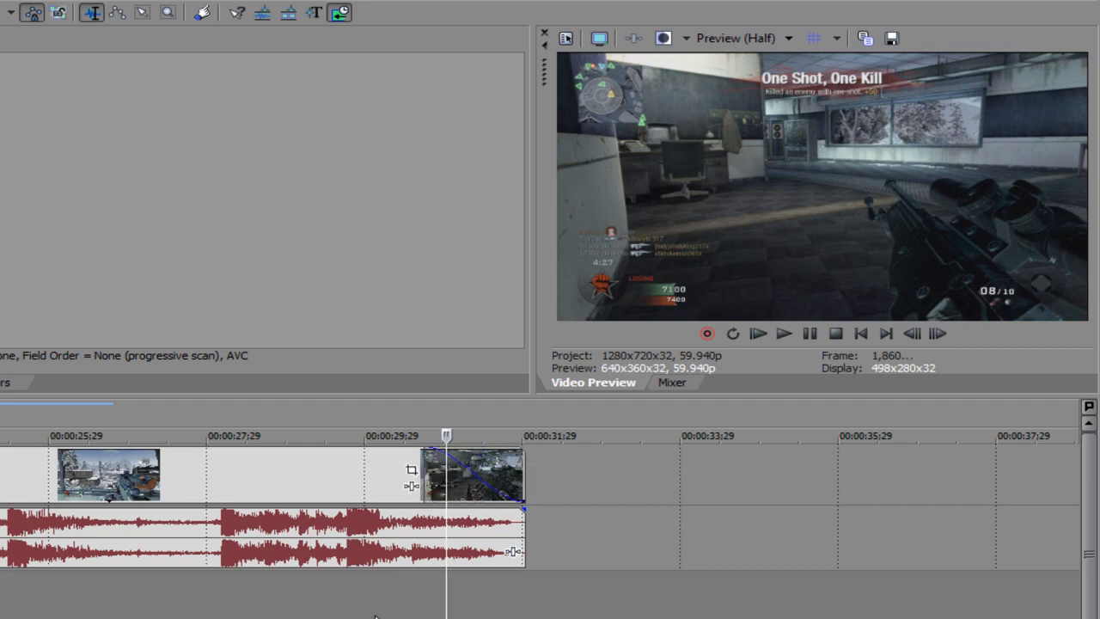
pyautogui.click(421, 615)
pyautogui.press('space')
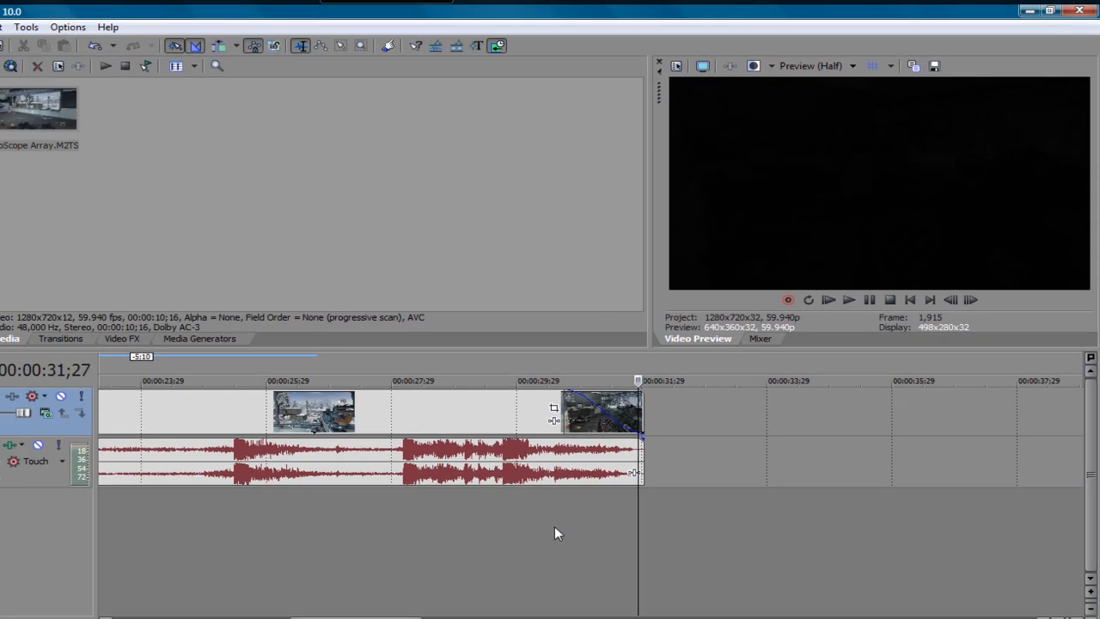
# Step: Remove both the fade-in and the fade-out from the video event
pyautogui.scroll(-4, 576, 509)
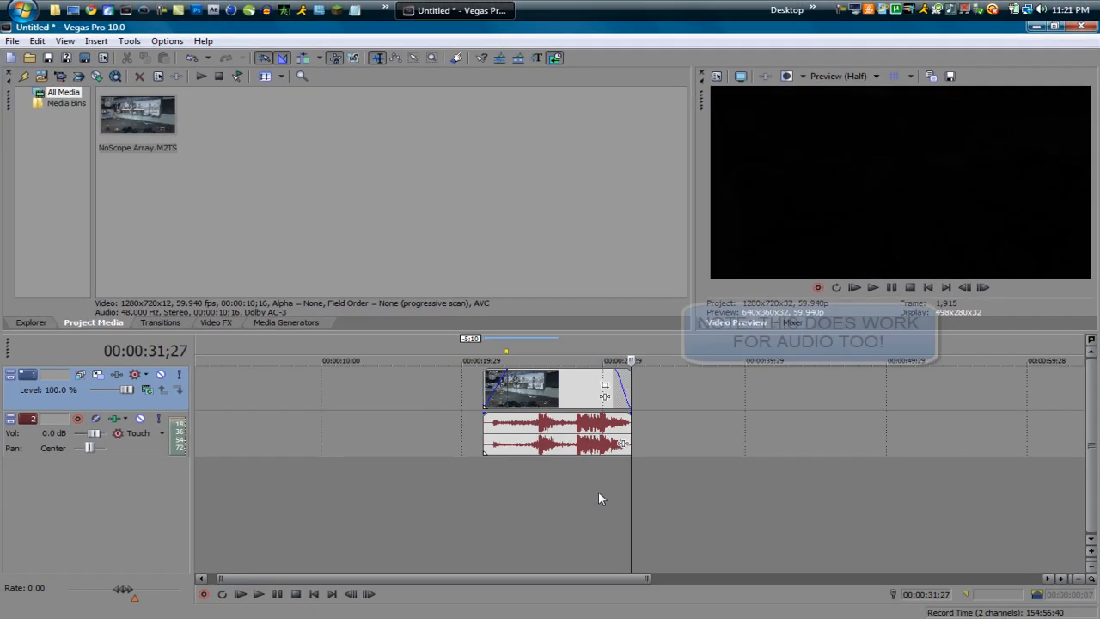
pyautogui.click(469, 487)
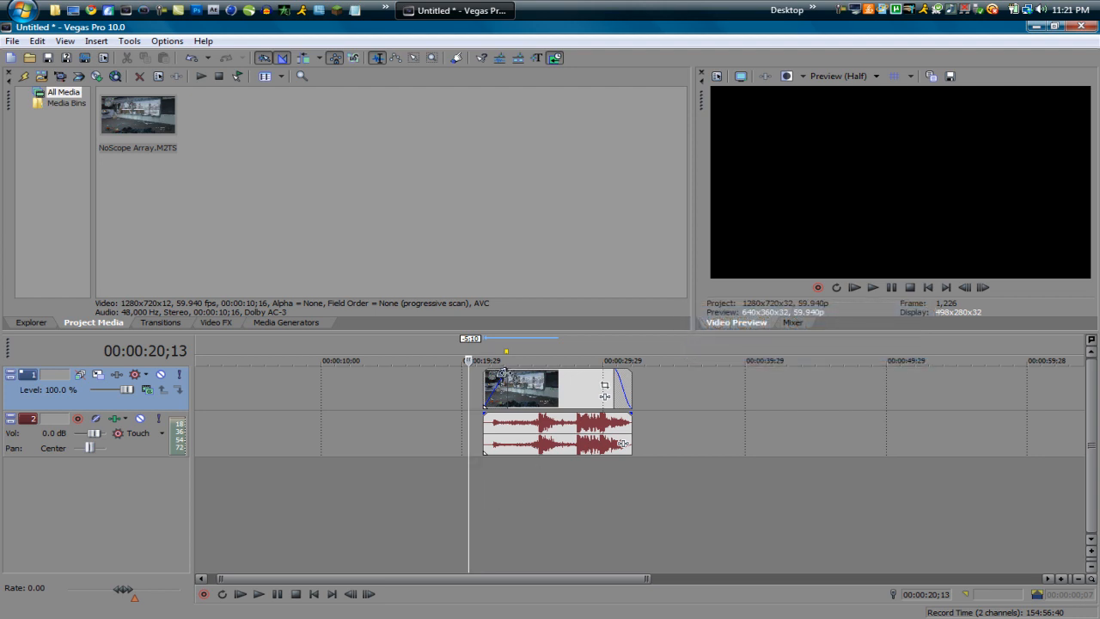
pyautogui.moveTo(509, 372); pyautogui.dragTo(484, 372)
pyautogui.moveTo(613, 362); pyautogui.dragTo(632, 370)
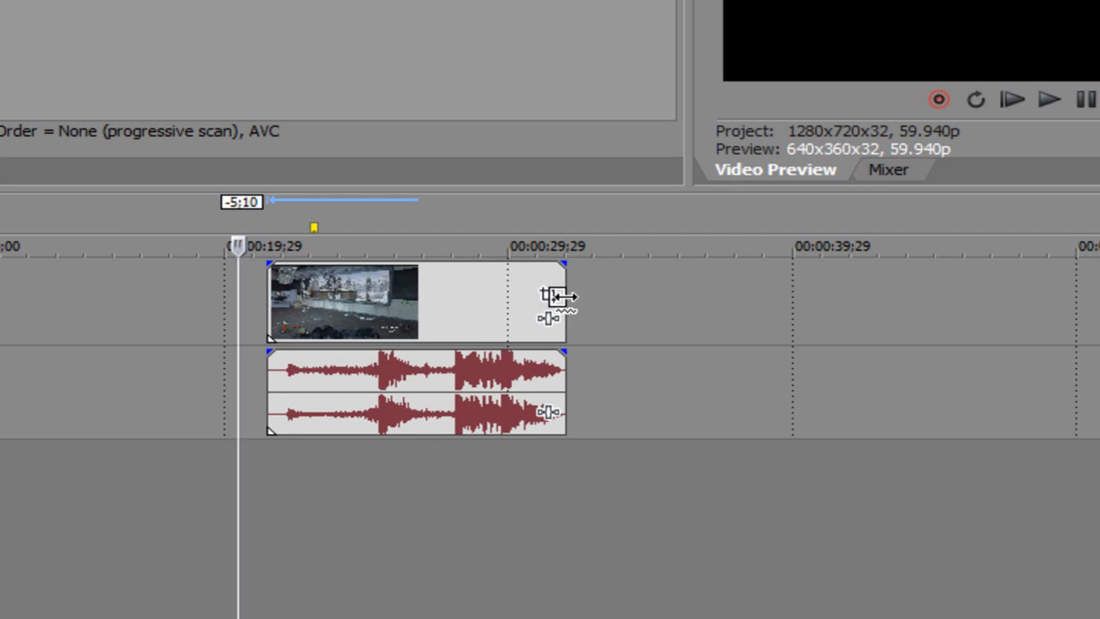
# Step: Time-stretch the clip to a length of 00:00:22;19 and lock the audio event's pitch change to the stretch
pyautogui.moveTo(559, 297); pyautogui.dragTo(909, 308)
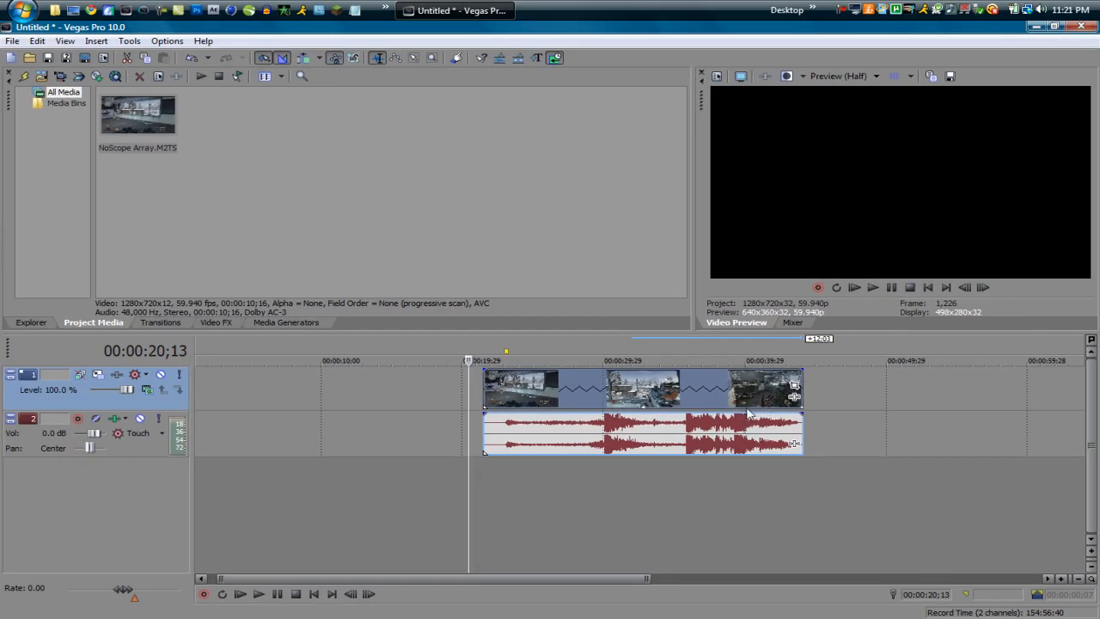
pyautogui.click(619, 485)
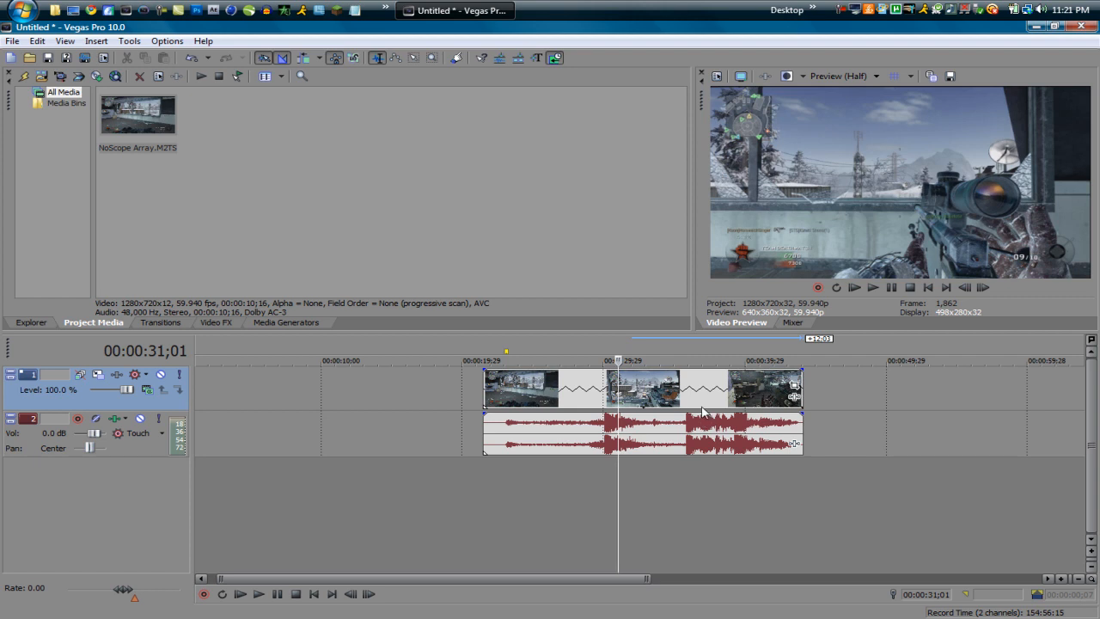
pyautogui.rightClick(651, 432)
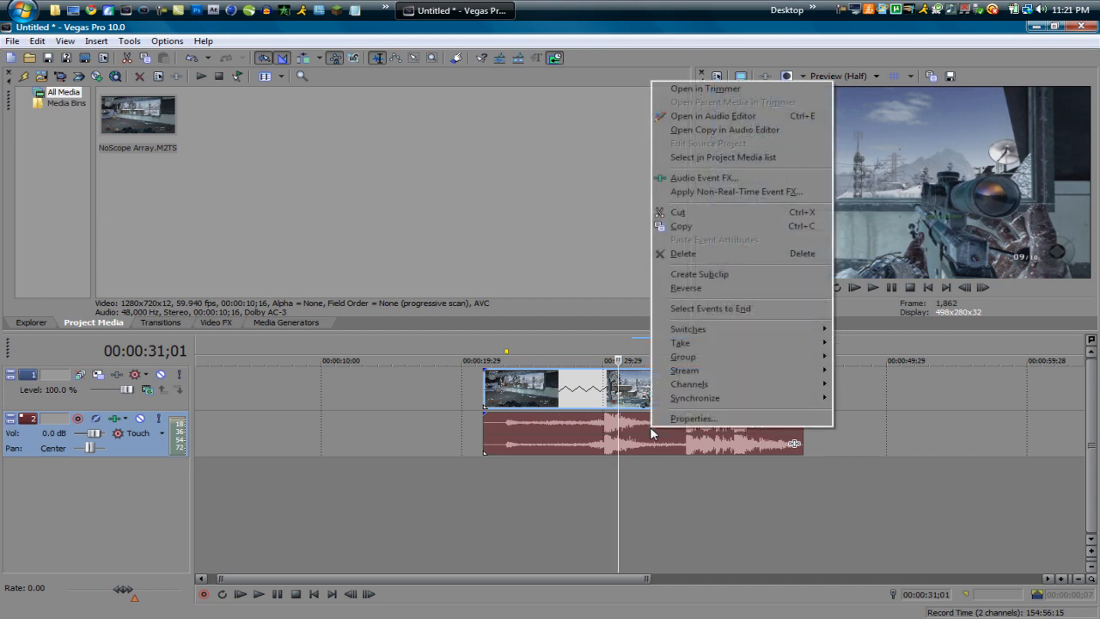
pyautogui.click(696, 418)
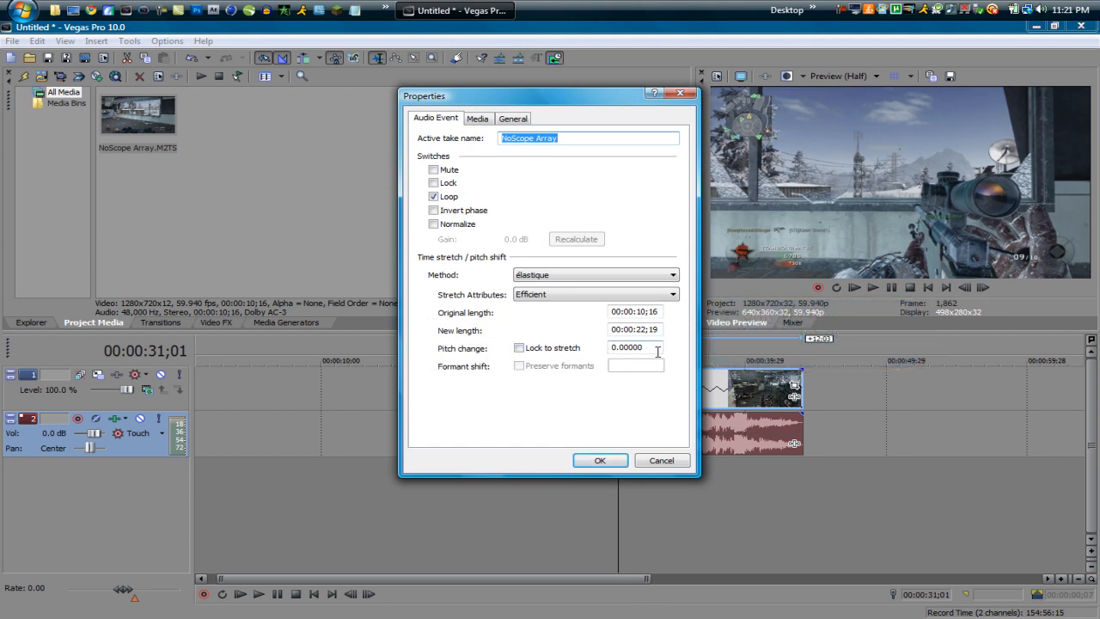
pyautogui.click(554, 349)
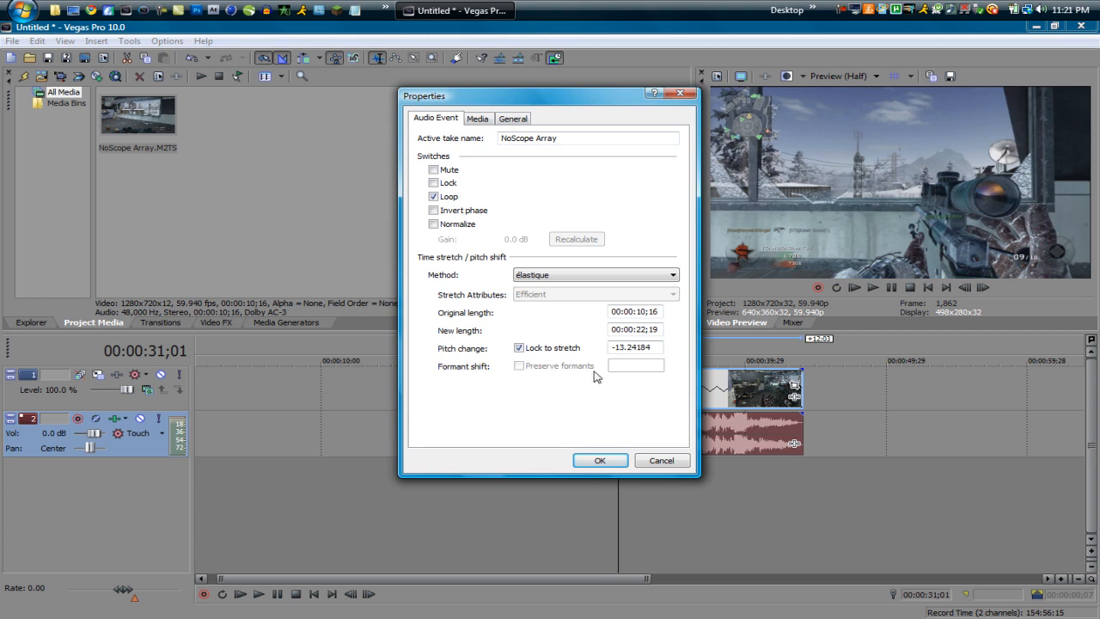
pyautogui.click(593, 457)
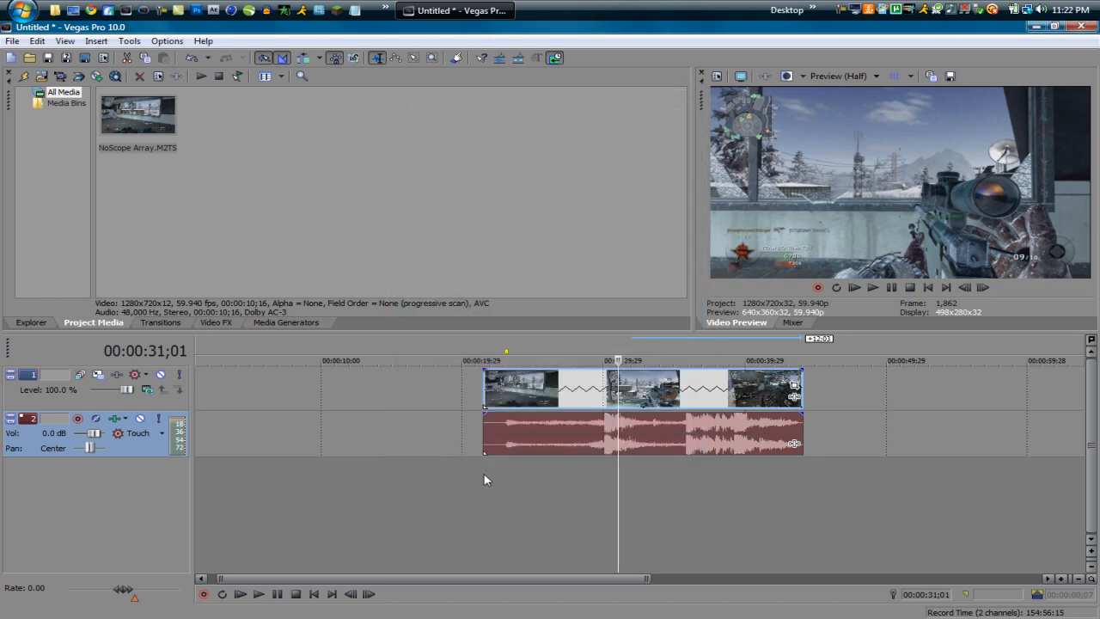
# Step: Review the slowed-down clip from its start and again at about 00:00:31
pyautogui.click(481, 471)
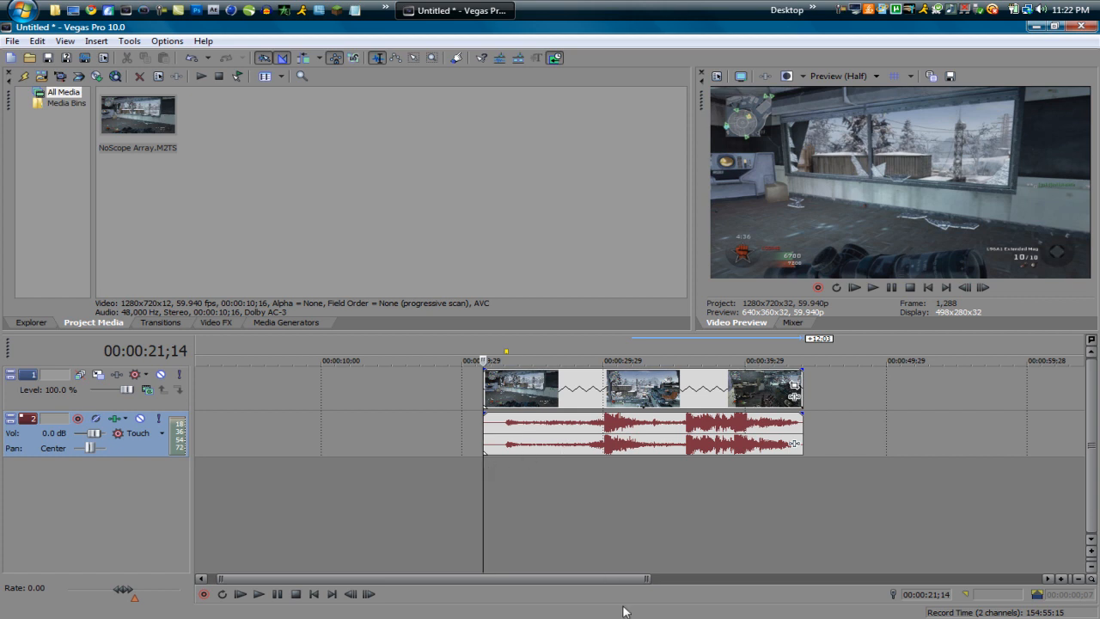
pyautogui.click(609, 501)
pyautogui.click(631, 505)
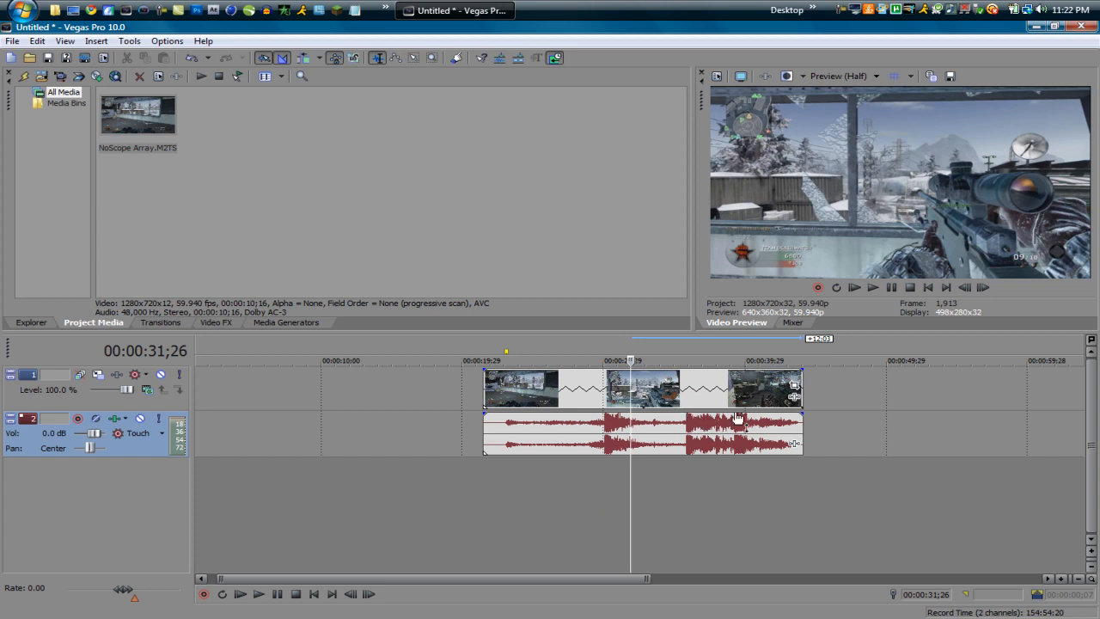
# Step: Compress the clip to a length of 00:00:03;20 by time-stretching and check the audio event's pitch change
pyautogui.moveTo(802, 385); pyautogui.dragTo(534, 385)
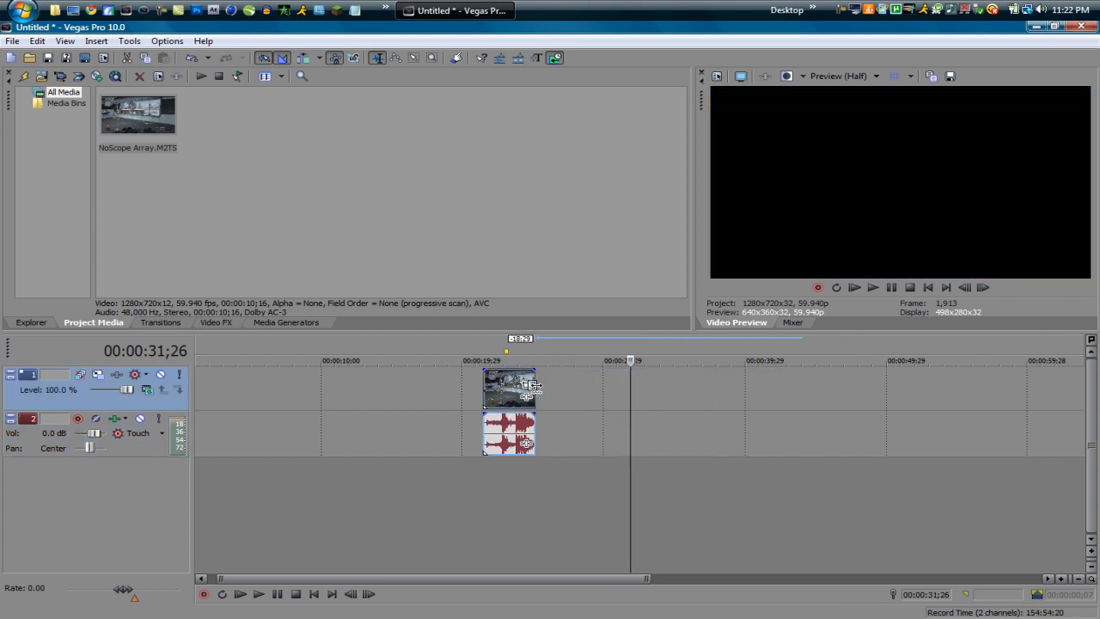
pyautogui.rightClick(511, 443)
pyautogui.click(590, 567)
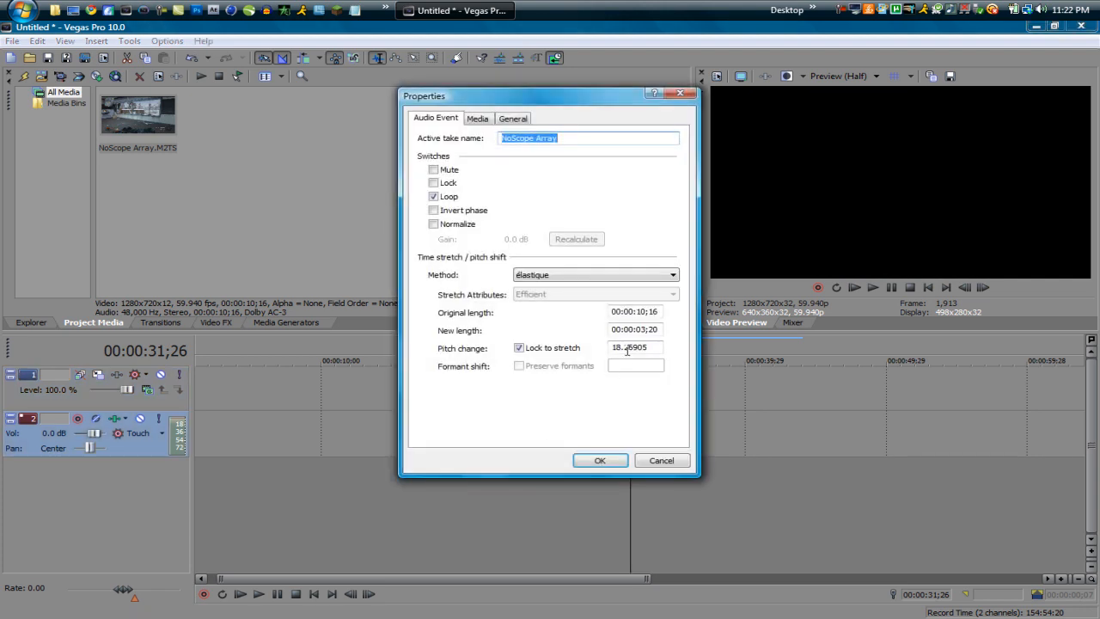
pyautogui.click(660, 460)
# Step: Time-stretch the clip out to a length of 00:00:42;03 and check the audio event's pitch change
pyautogui.click(627, 391)
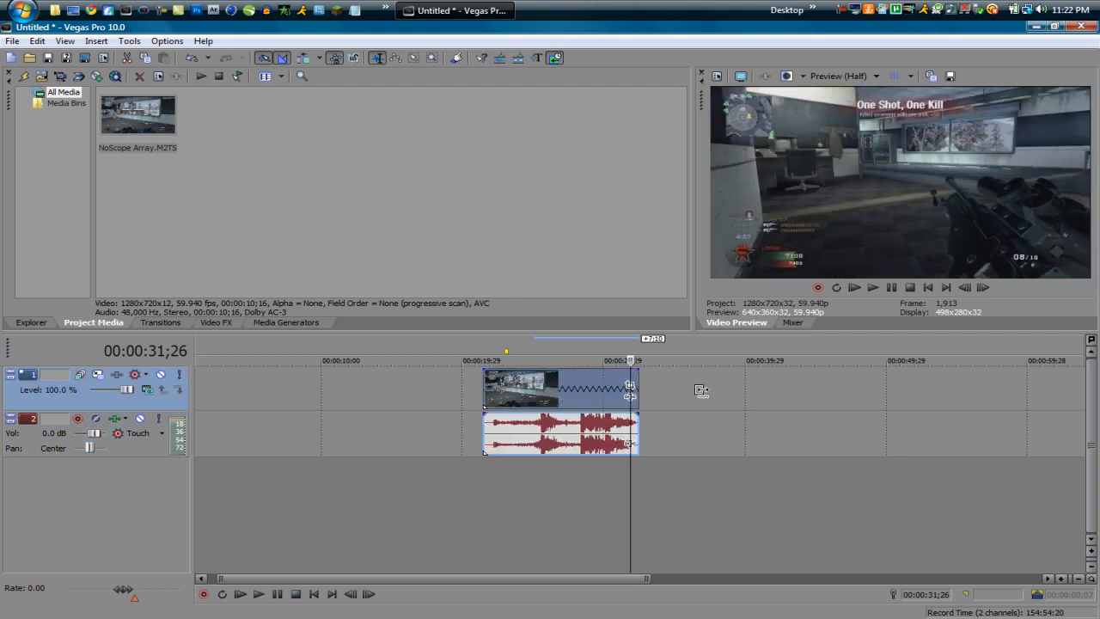
pyautogui.moveTo(701, 390); pyautogui.dragTo(1074, 411)
pyautogui.click(1060, 413)
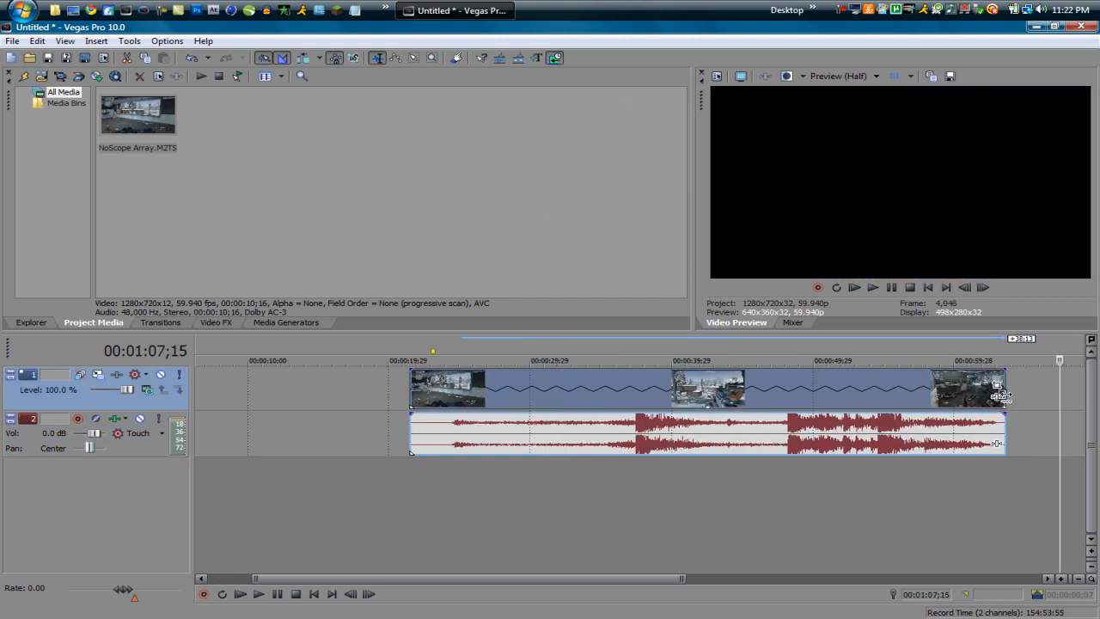
pyautogui.rightClick(860, 437)
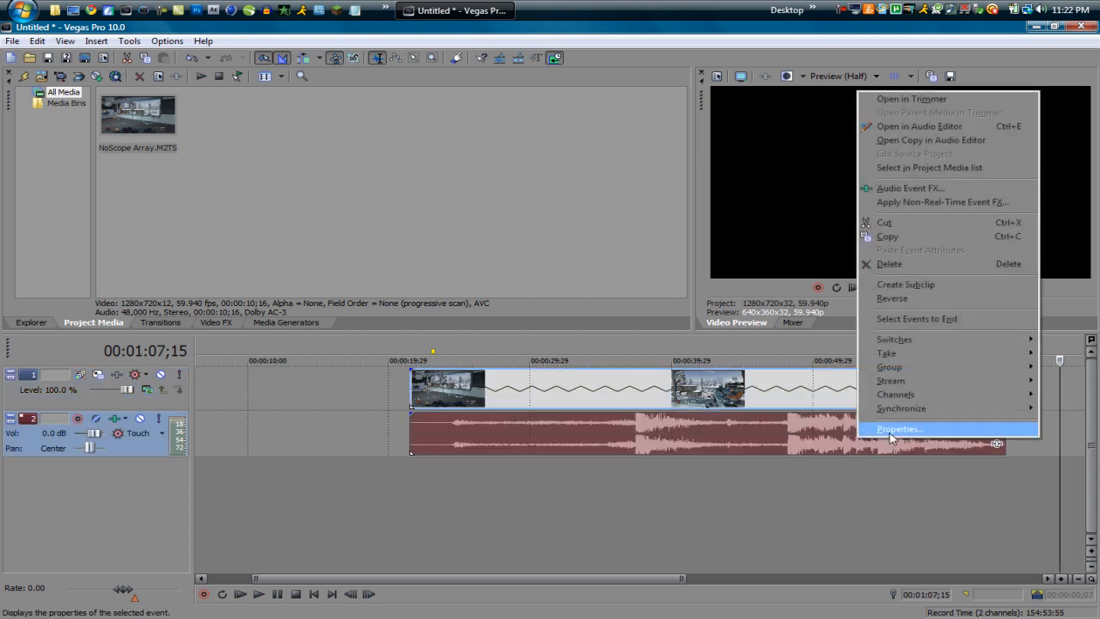
pyautogui.click(891, 435)
pyautogui.moveTo(656, 343); pyautogui.dragTo(574, 341)
pyautogui.click(655, 348)
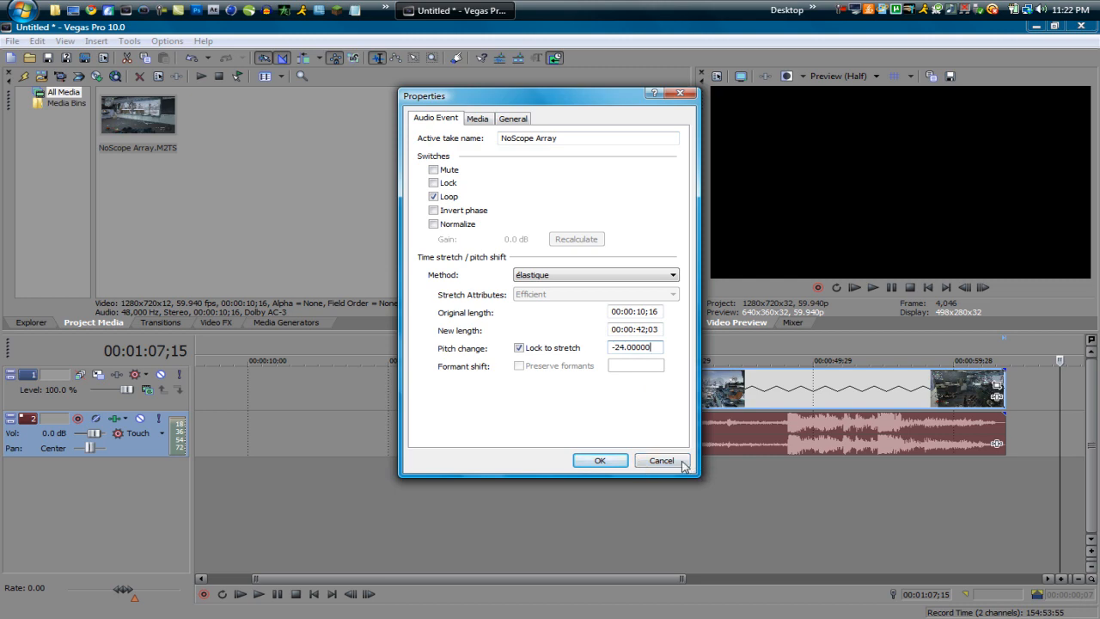
pyautogui.click(678, 464)
# Step: Delete the stretched clip and place a fresh copy of NoScope Array.M2TS on the timeline at about 00:00:33
pyautogui.scroll(-2, 636, 547)
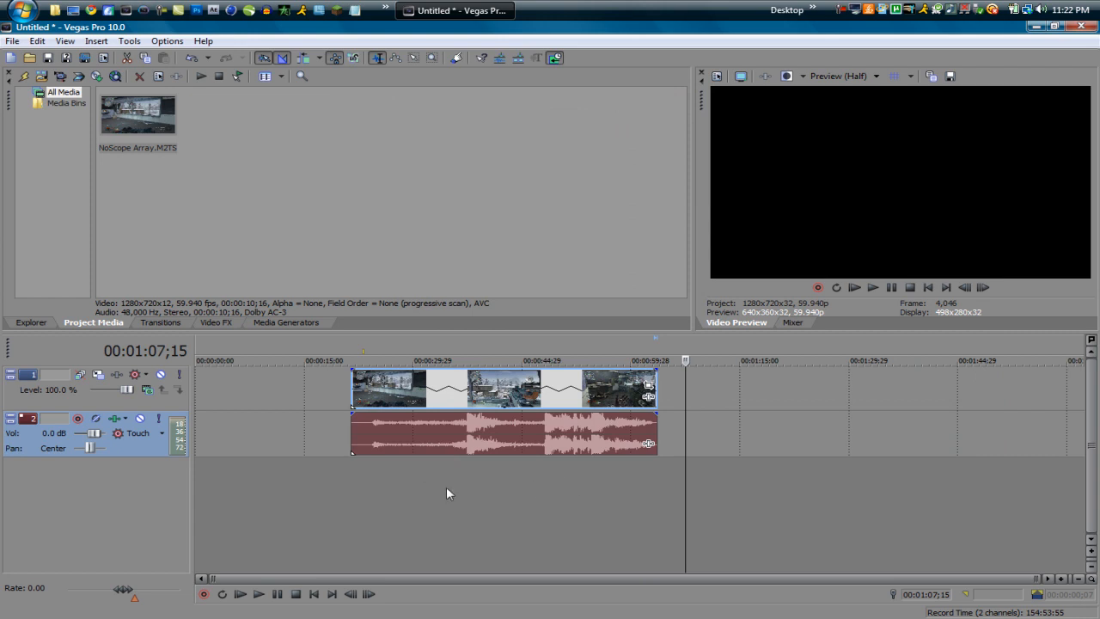
pyautogui.click(346, 532)
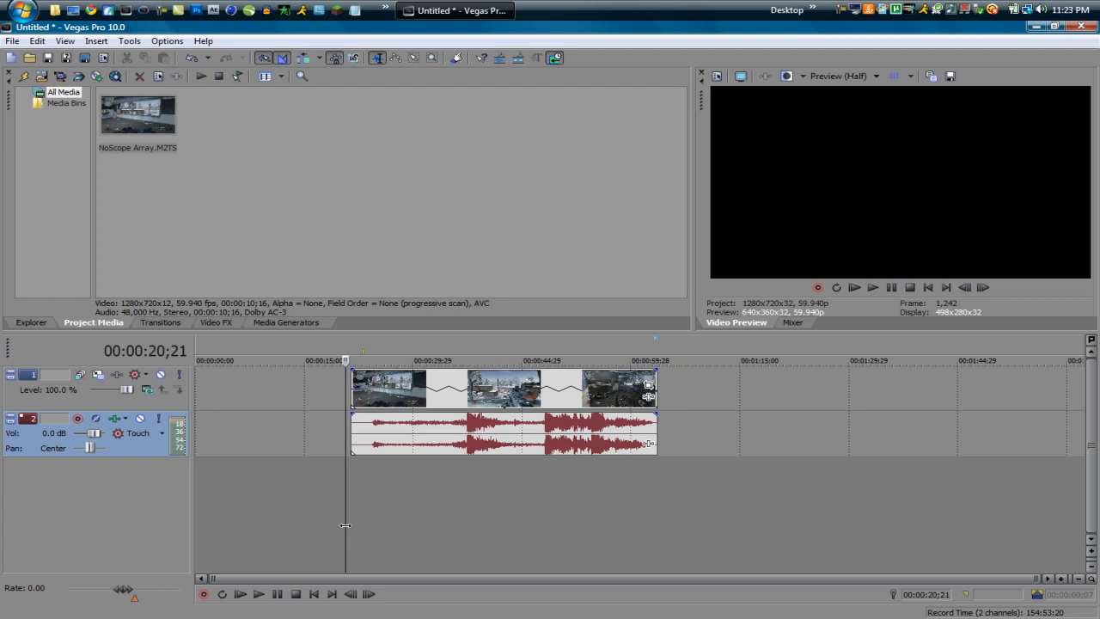
pyautogui.click(490, 398)
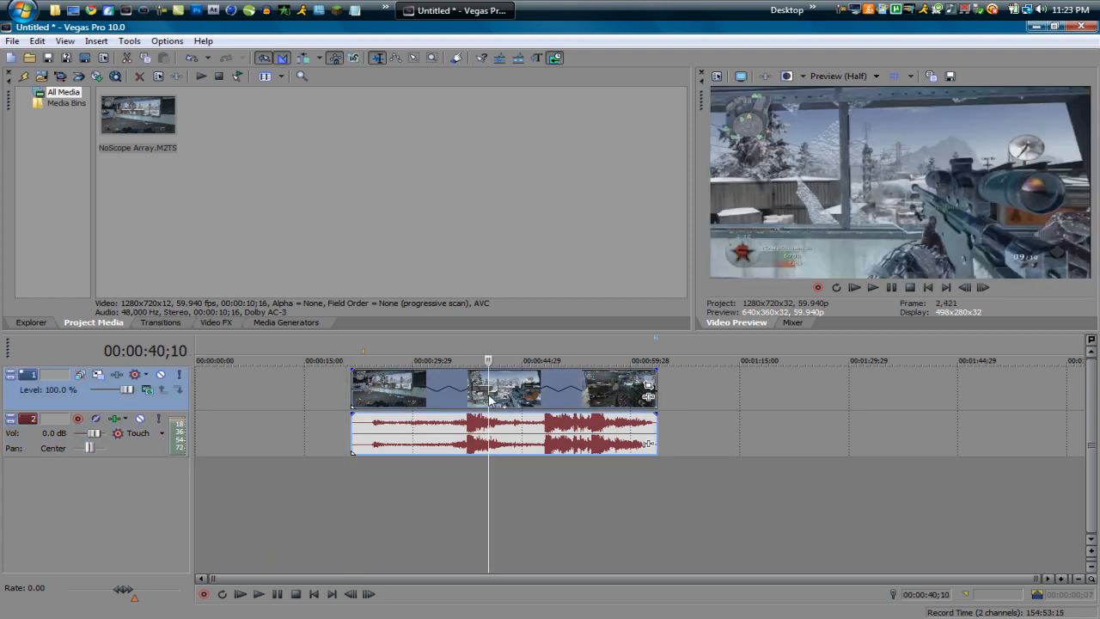
pyautogui.press('Delete')
pyautogui.moveTo(138, 116); pyautogui.dragTo(438, 488)
pyautogui.click(438, 487)
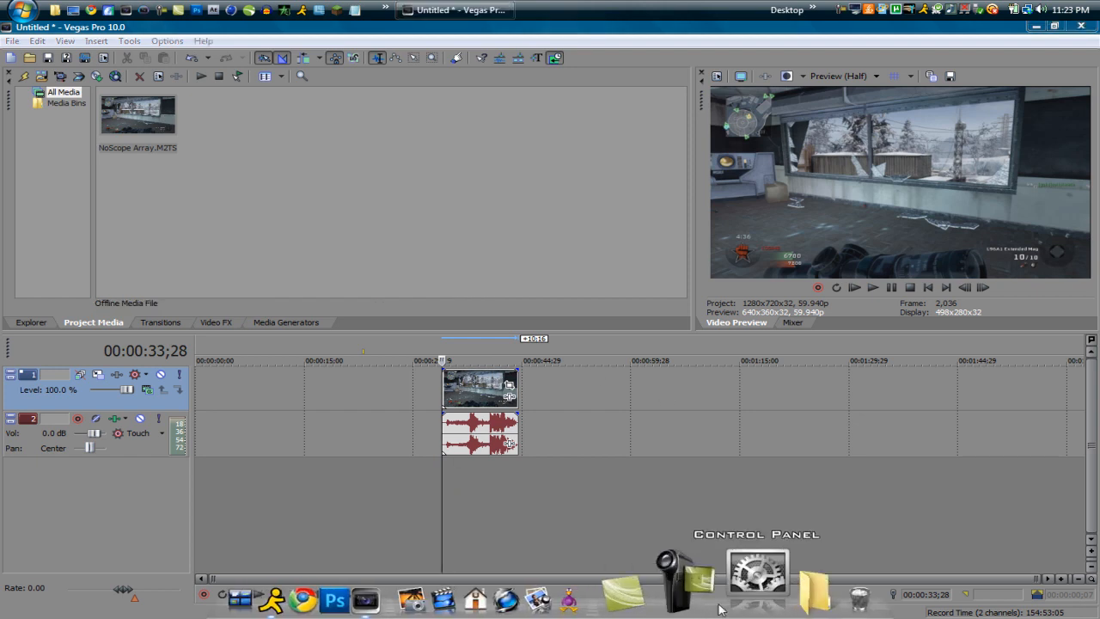
# Step: Add a marker with the default name at 00:00:58;12, in the empty timeline area after the clip
pyautogui.click(563, 493)
pyautogui.click(620, 509)
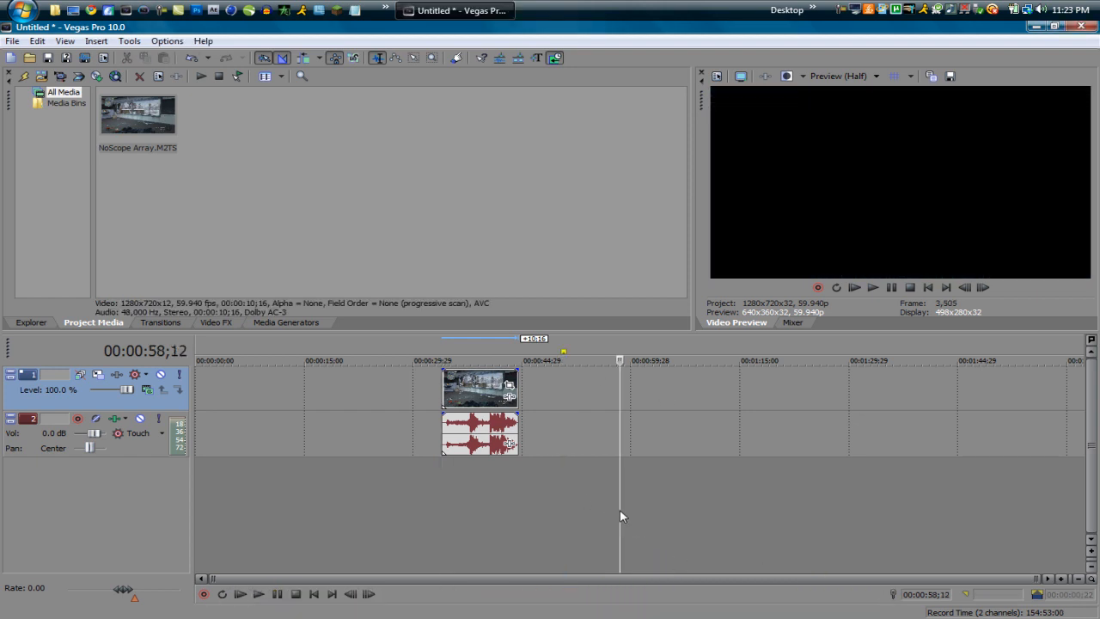
pyautogui.scroll(3, 618, 509)
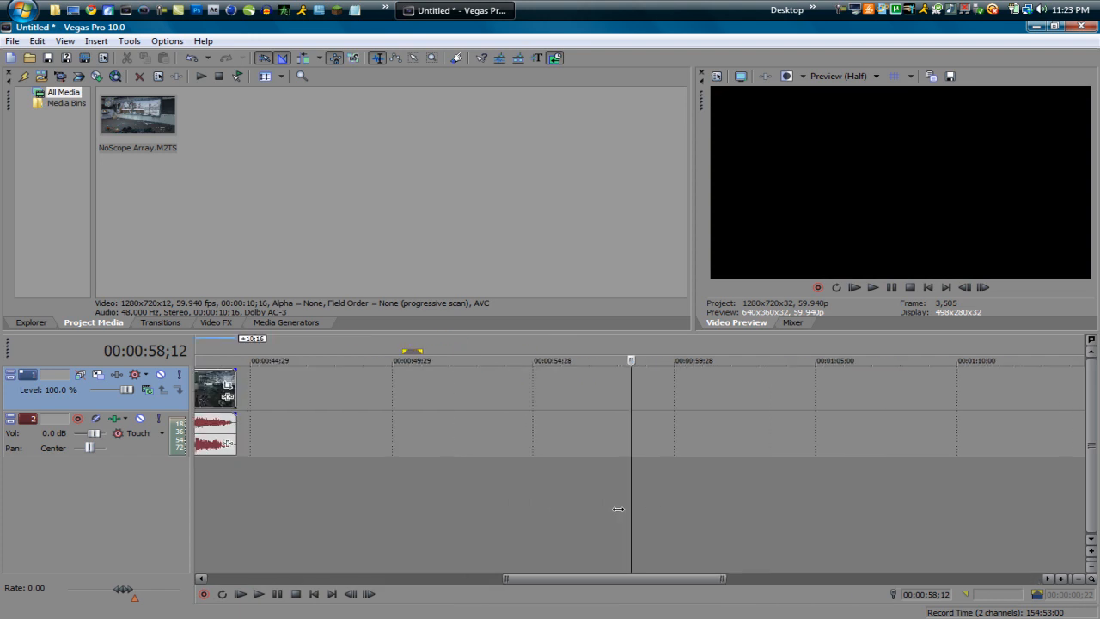
pyautogui.press('m')
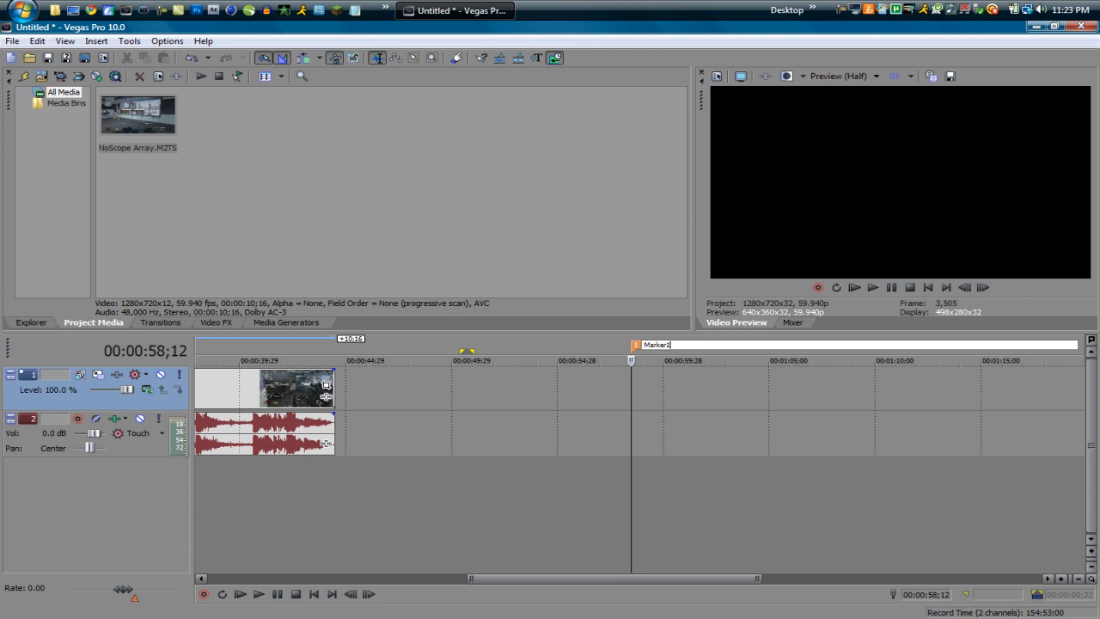
pyautogui.press('Return')
# Step: Move the playhead back and forth across the marker to compare positions before, at and after it
pyautogui.click(567, 397)
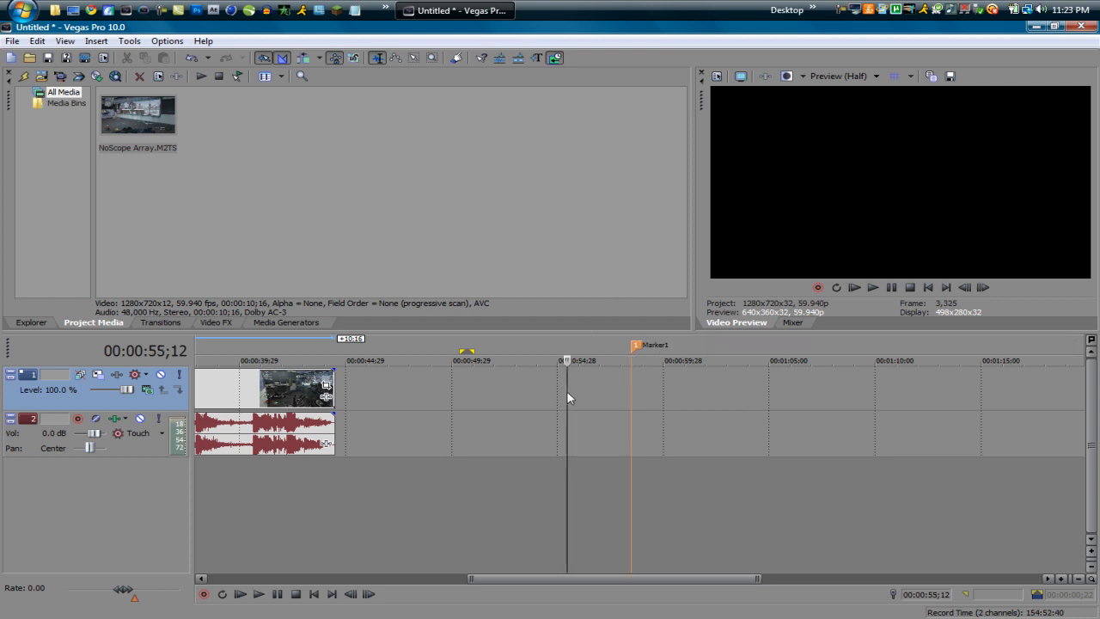
pyautogui.click(668, 436)
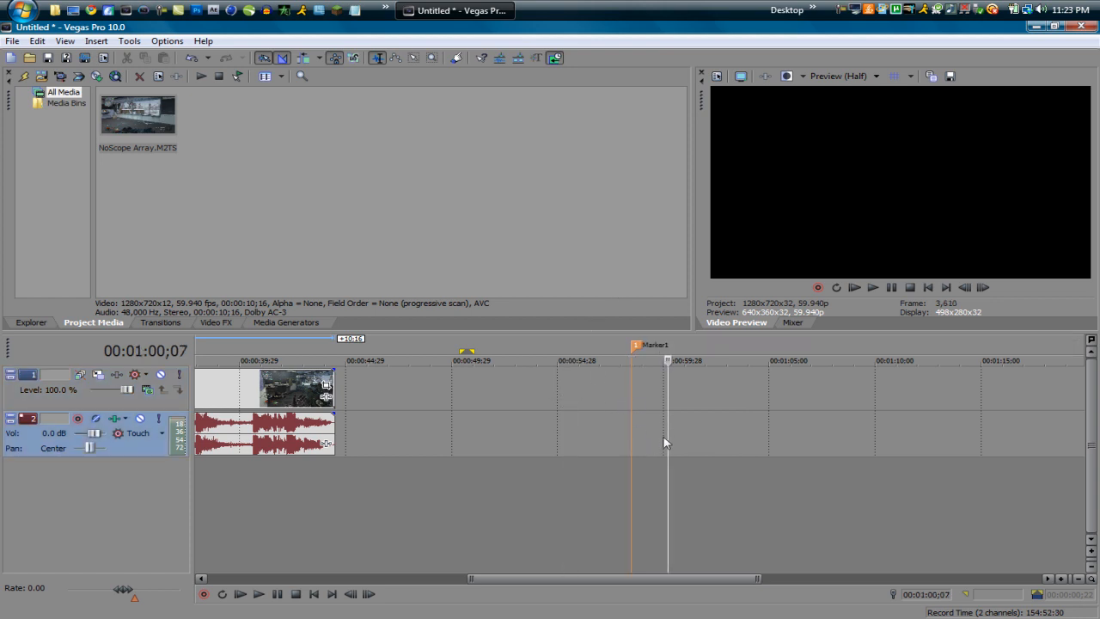
pyautogui.click(615, 444)
pyautogui.click(631, 432)
pyautogui.click(680, 434)
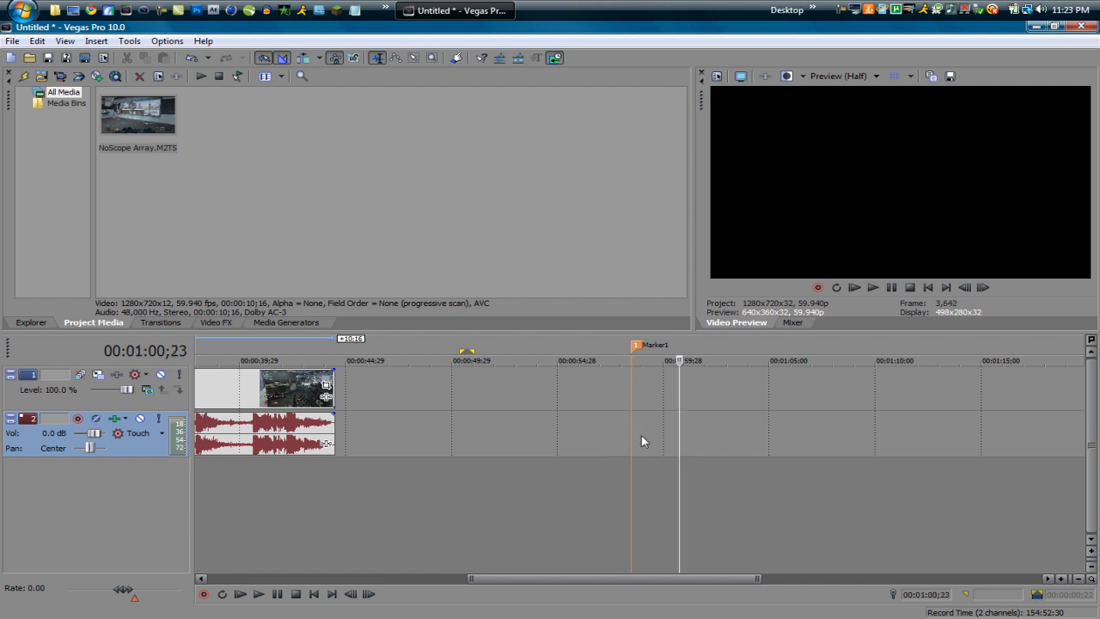
pyautogui.click(637, 438)
pyautogui.click(590, 441)
pyautogui.click(675, 440)
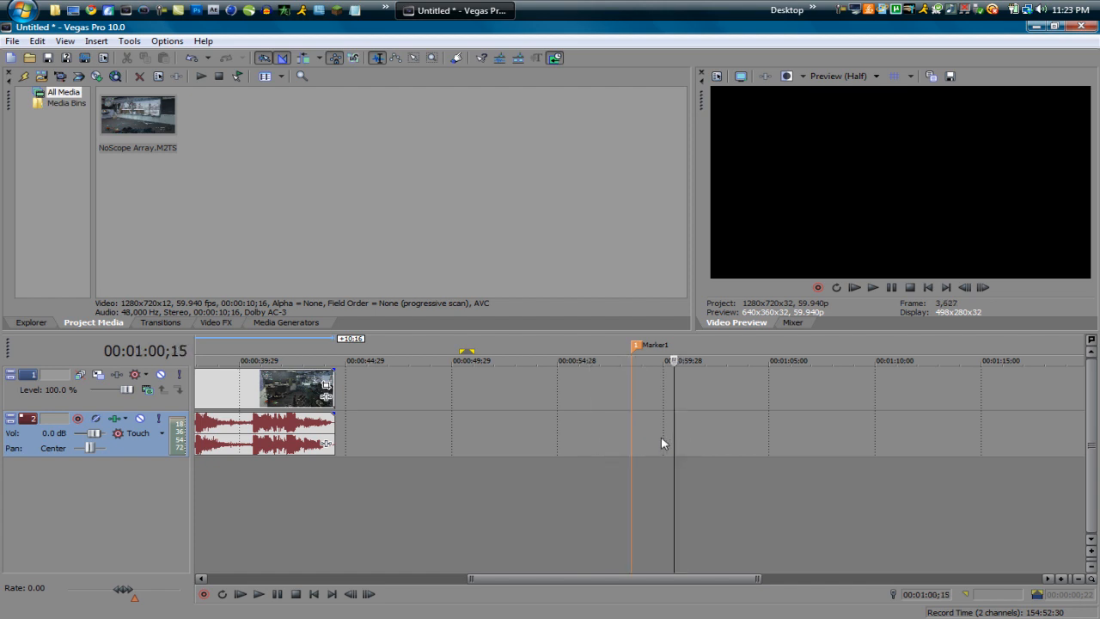
# Step: Place the playhead before, on and after Marker1 to examine how it snaps to the marker
pyautogui.click(579, 435)
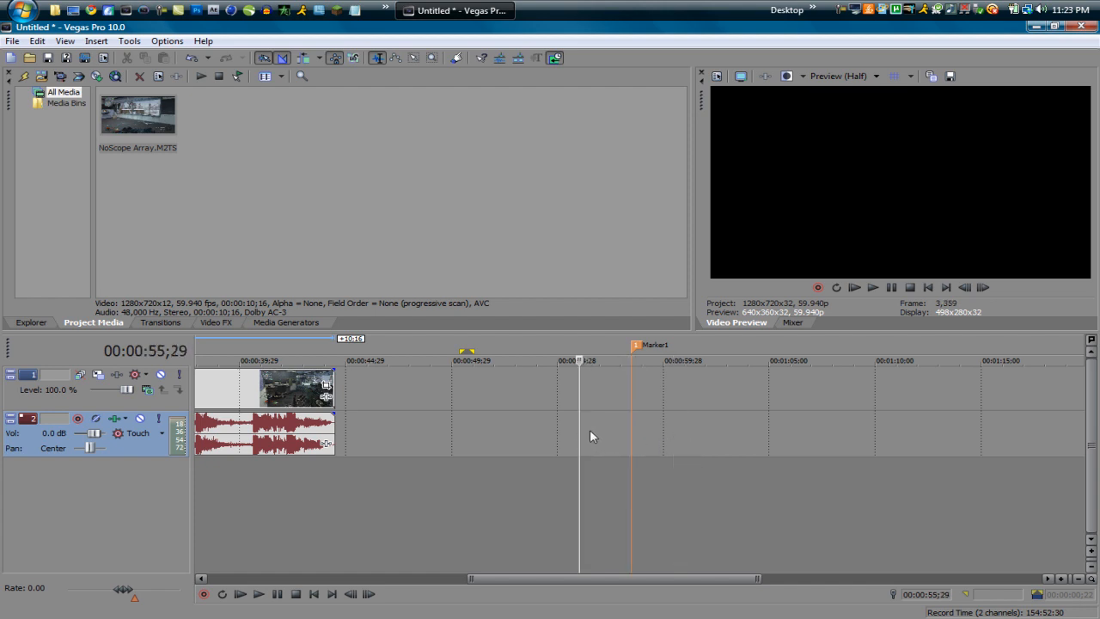
pyautogui.click(632, 457)
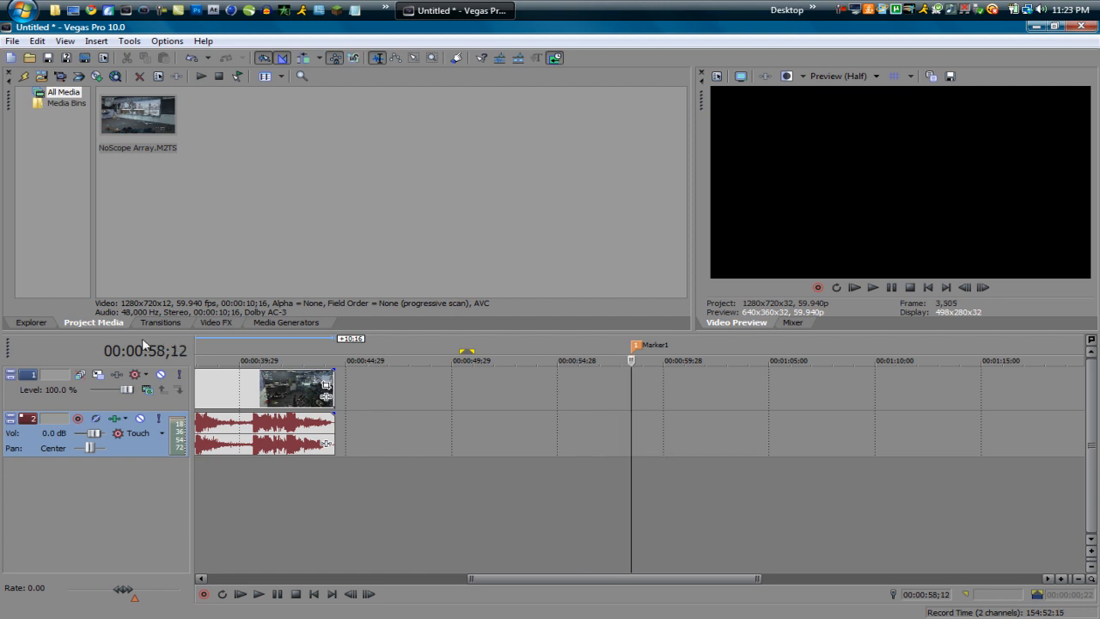
pyautogui.click(630, 392)
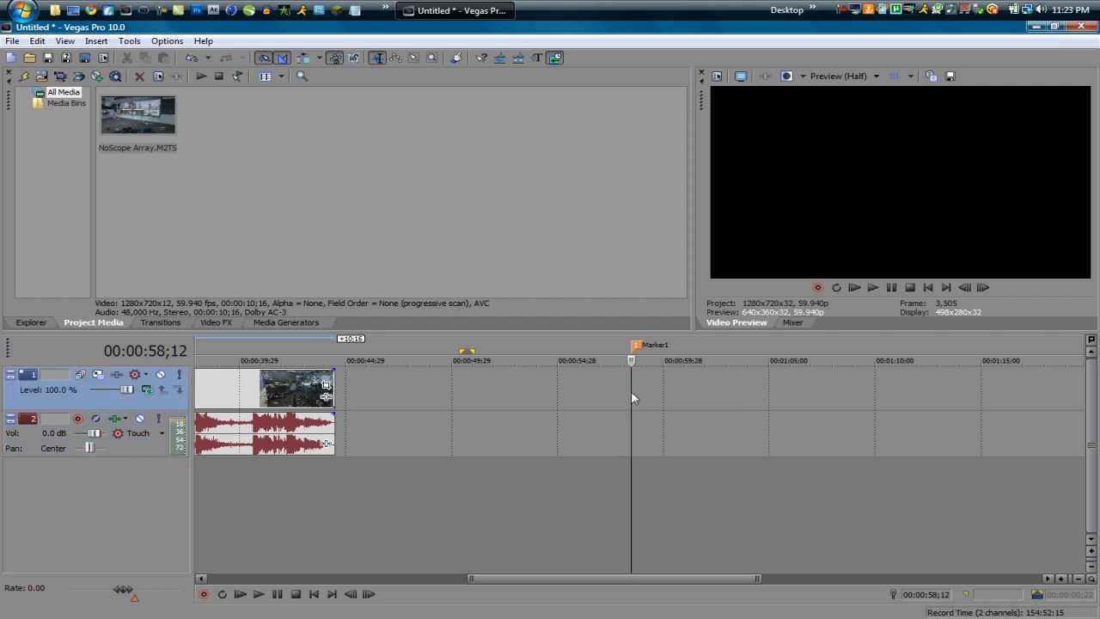
pyautogui.click(673, 388)
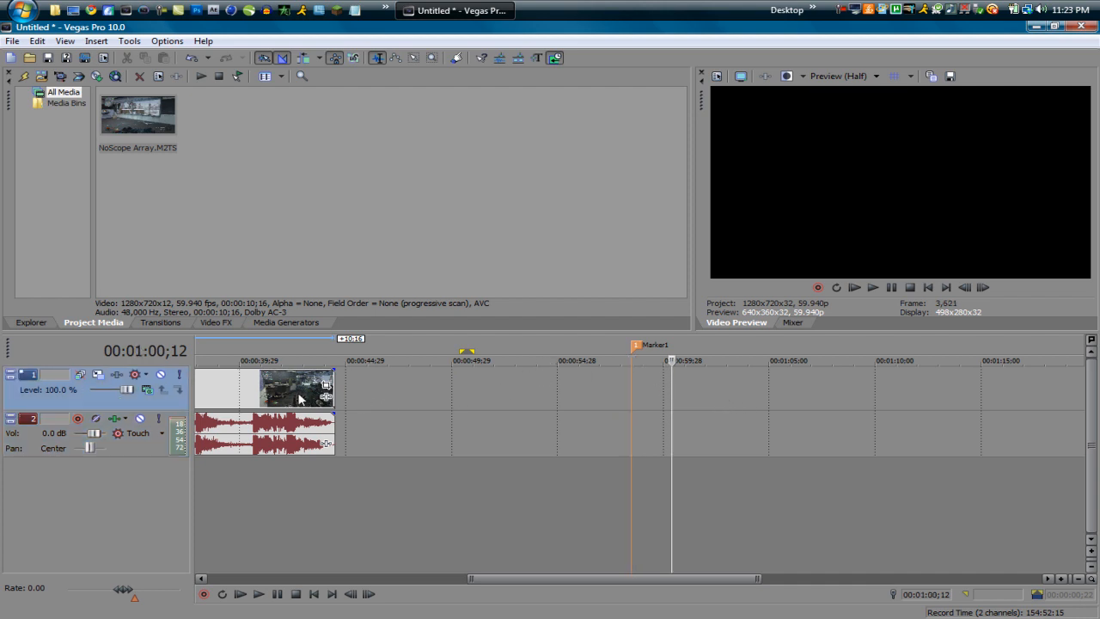
# Step: Move the NoScope Array clip along the timeline so its end snaps to Marker1 at 00:00:58;12
pyautogui.moveTo(304, 397); pyautogui.dragTo(600, 393)
pyautogui.click(631, 518)
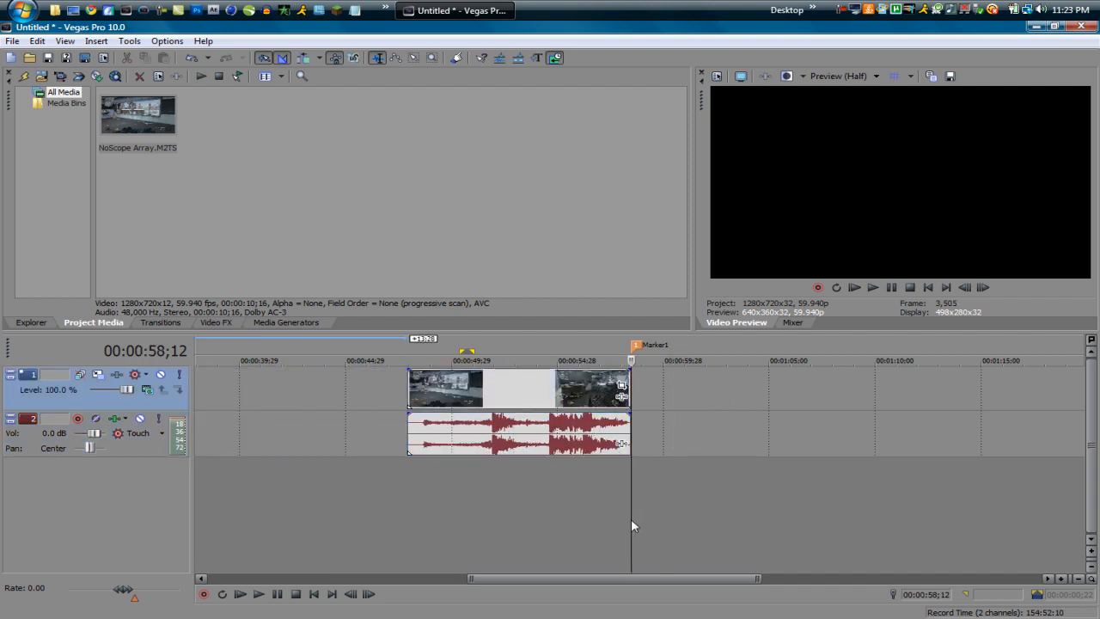
pyautogui.click(674, 478)
# Step: Play the timeline from 00:00:58;28 and drop a rapid series of markers between about 00:01:01 and 00:01:04;16, then stop playback
pyautogui.scroll(8, 618, 484)
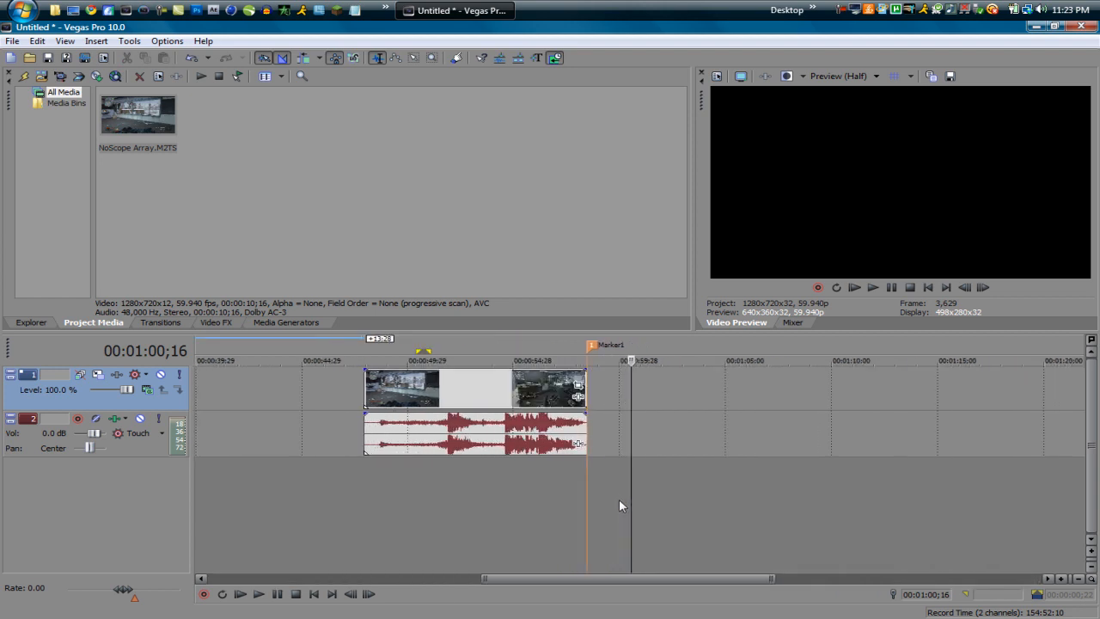
pyautogui.scroll(-5, 615, 508)
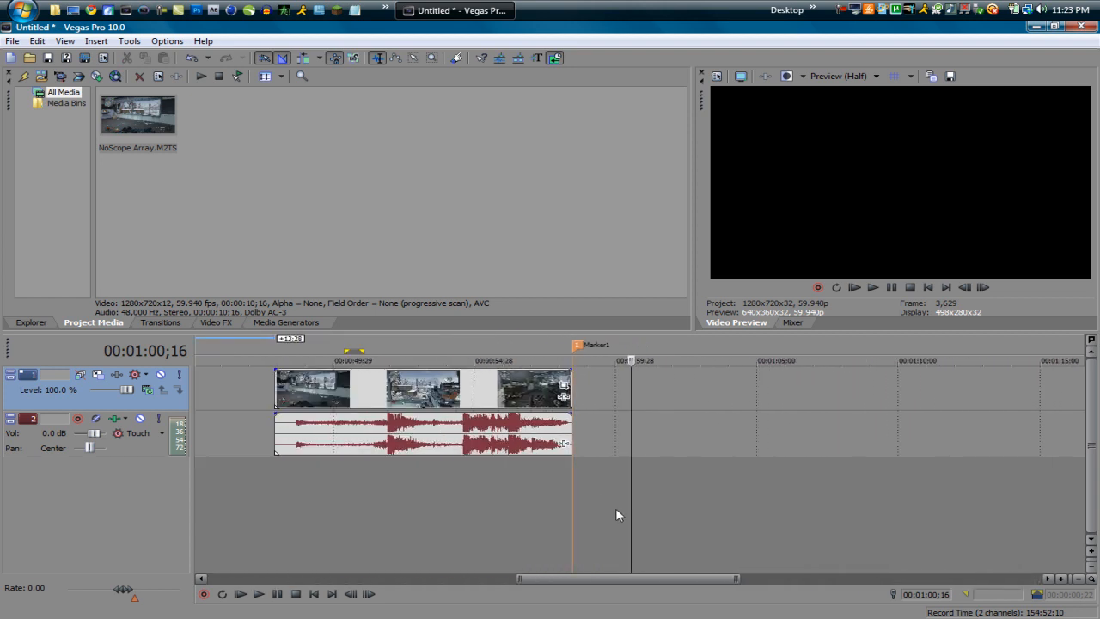
pyautogui.click(588, 509)
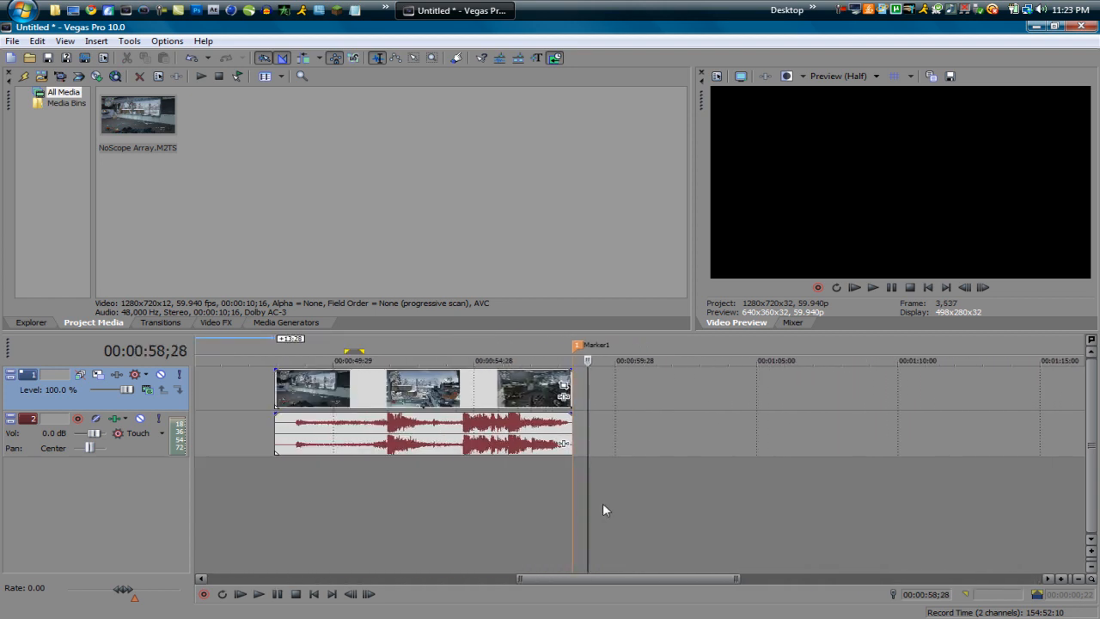
pyautogui.press('space')
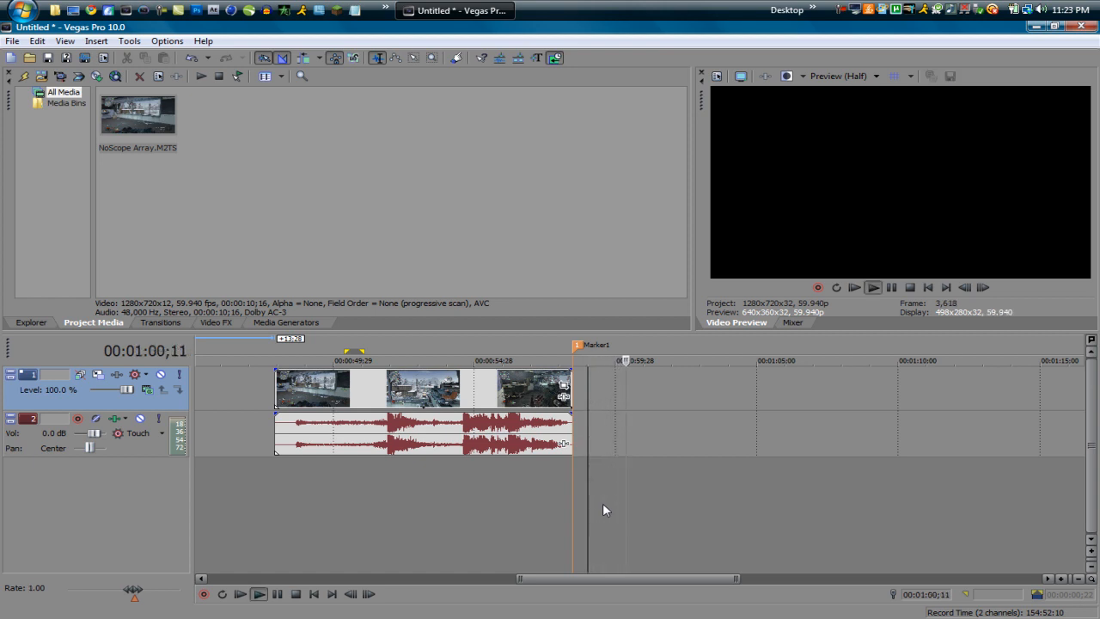
pyautogui.press('m')
pyautogui.press('m')
pyautogui.press('m')
pyautogui.press('m')
pyautogui.press('m')
pyautogui.press('m')
pyautogui.press('m')
pyautogui.press('m')
pyautogui.press('m')
pyautogui.press('m')
pyautogui.press('m')
pyautogui.press('m')
pyautogui.press('m')
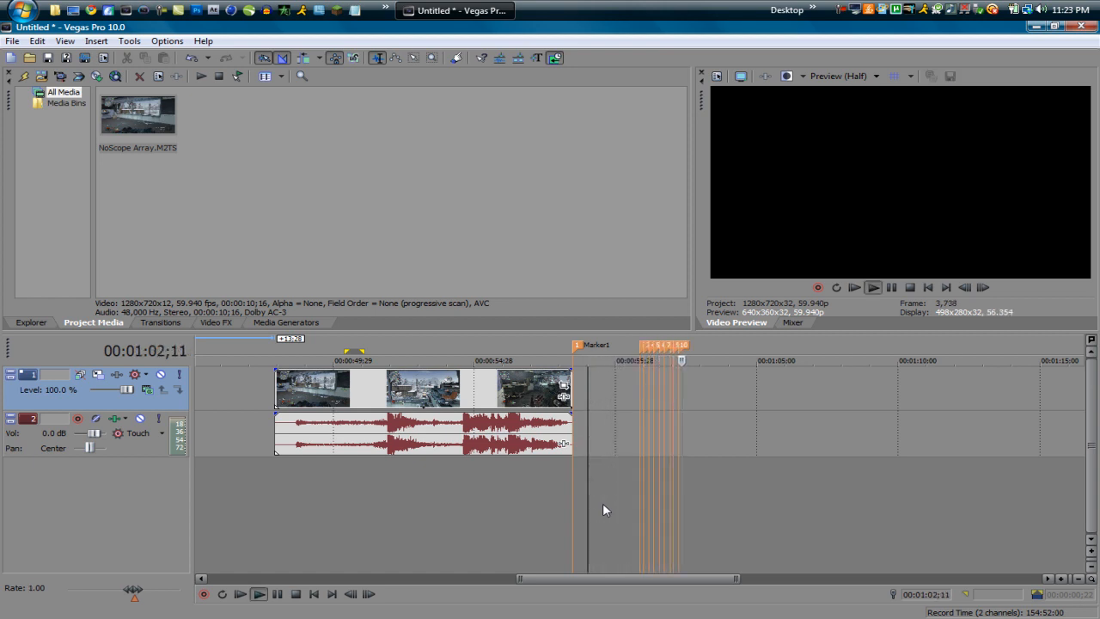
pyautogui.press('m')
pyautogui.press('m')
pyautogui.press('m')
pyautogui.press('m')
pyautogui.press('m')
pyautogui.press('m')
pyautogui.press('m')
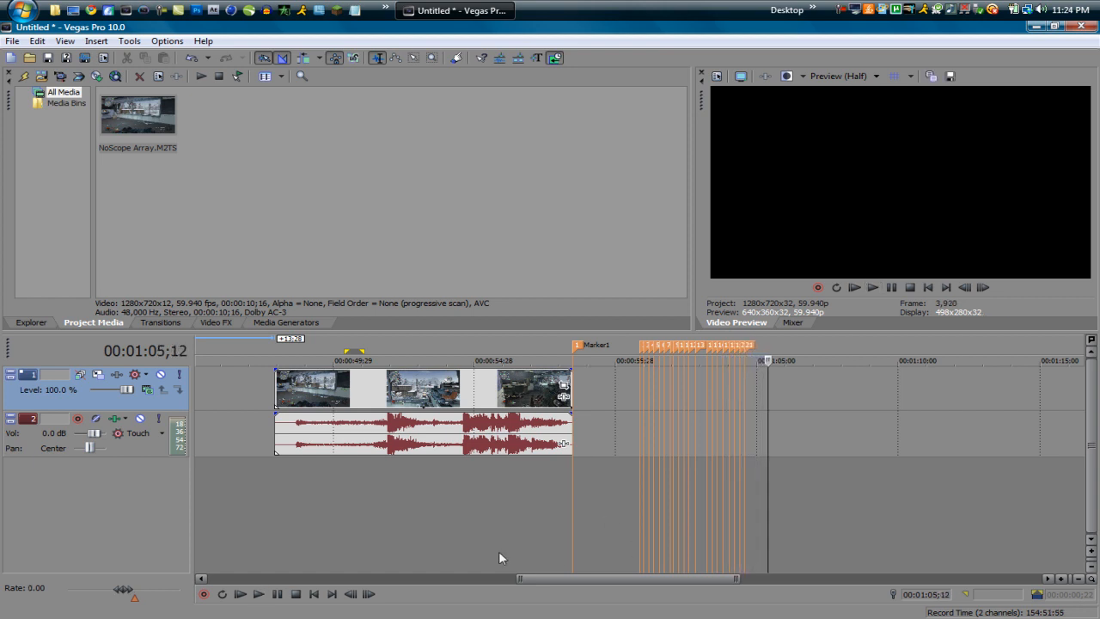
pyautogui.click(294, 597)
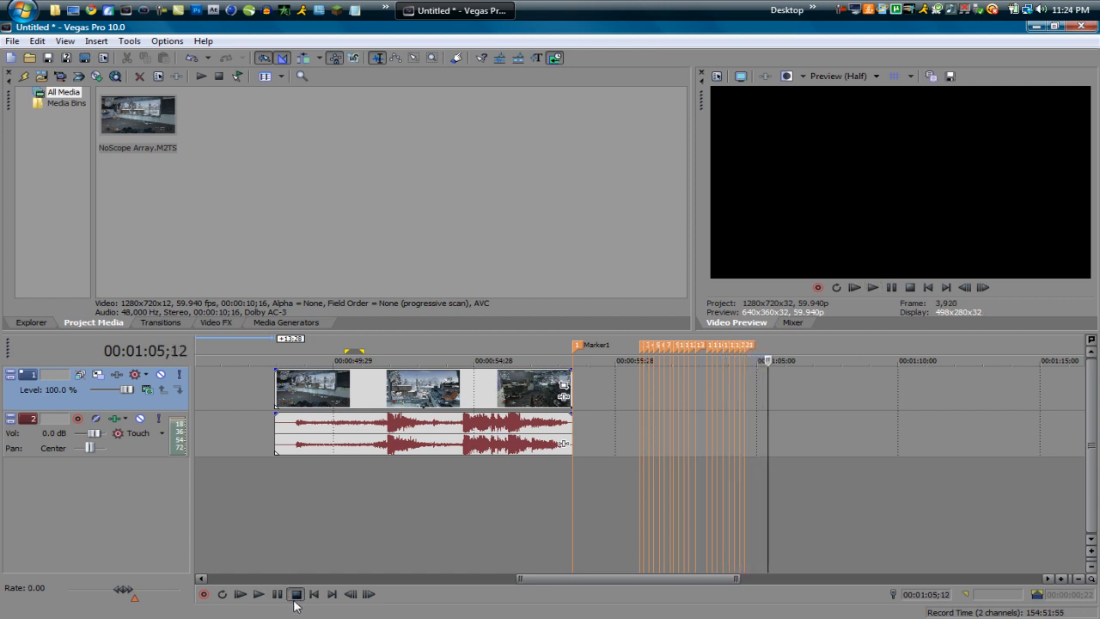
# Step: Select the whole series of markers dropped during playback and delete it, keeping only Marker1
pyautogui.click(642, 347)
pyautogui.click(753, 345)
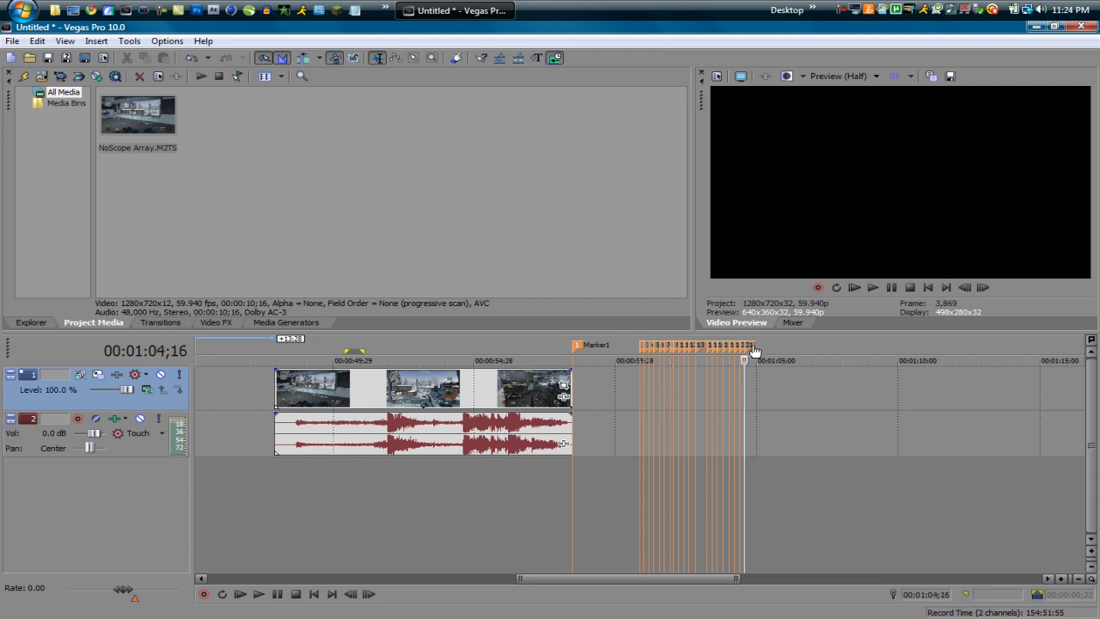
pyautogui.rightClick(753, 345)
pyautogui.click(780, 391)
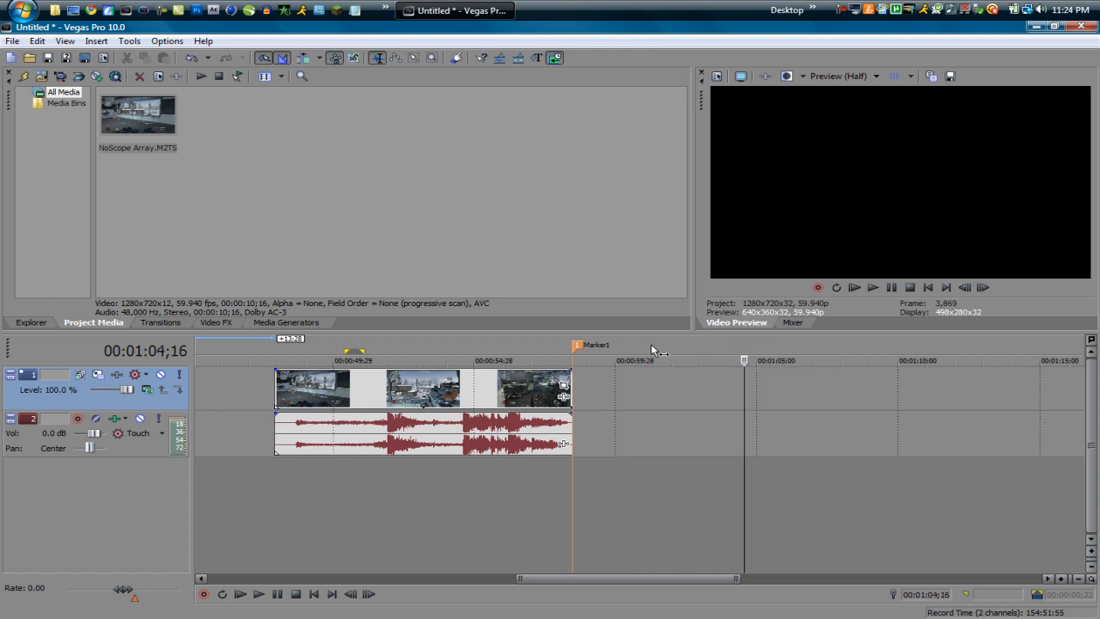
# Step: Clear the name of Marker1 so that the marker carries only its number
pyautogui.rightClick(580, 348)
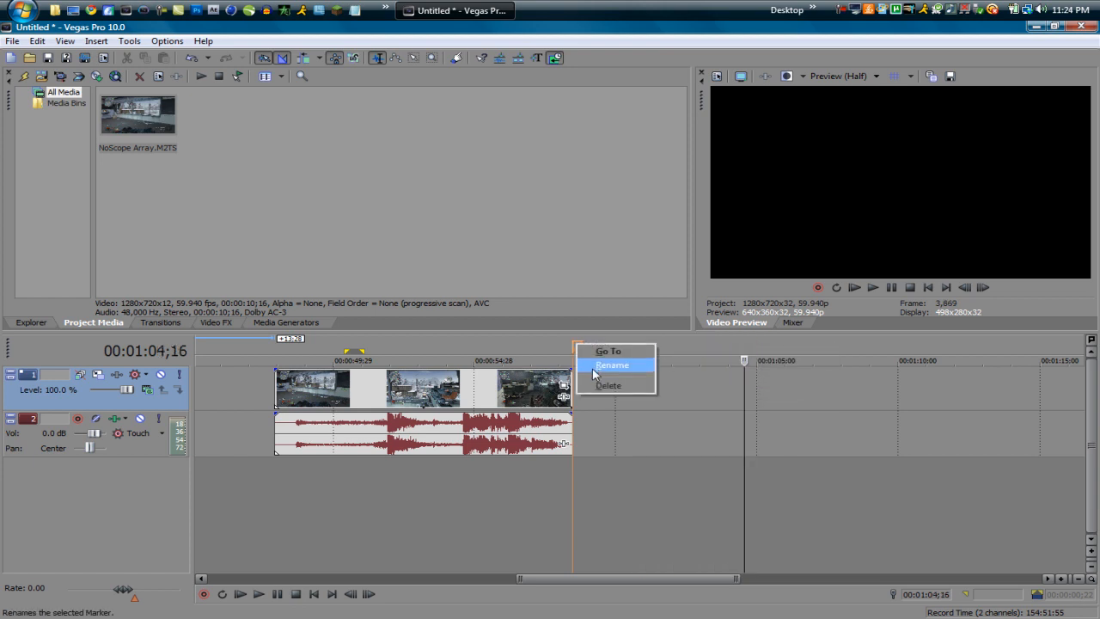
pyautogui.click(616, 365)
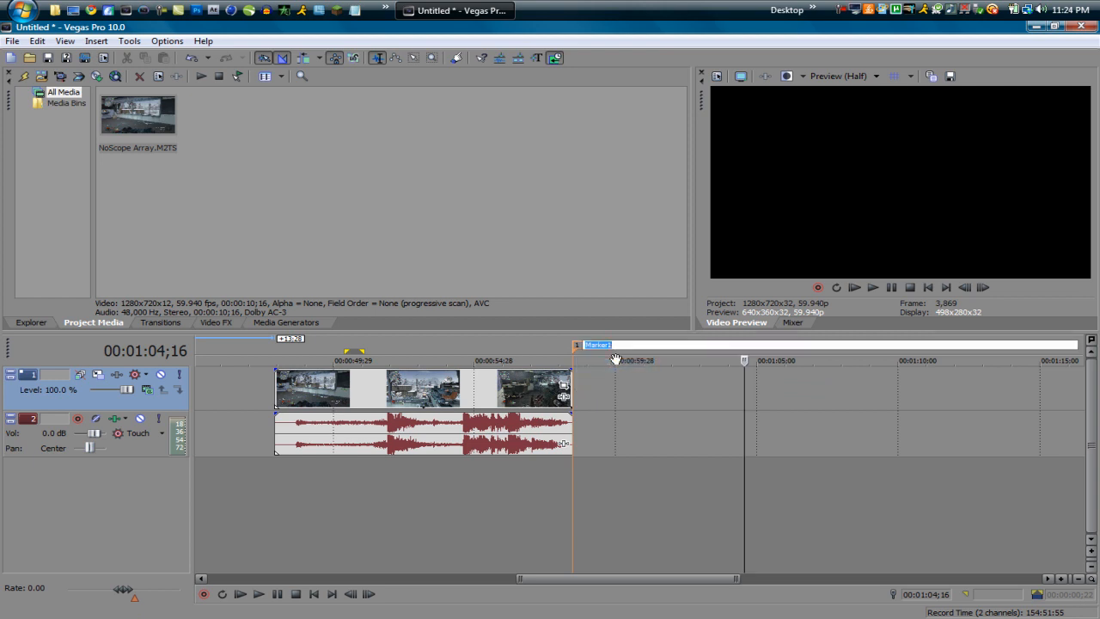
pyautogui.press('BackSpace')
pyautogui.press('Return')
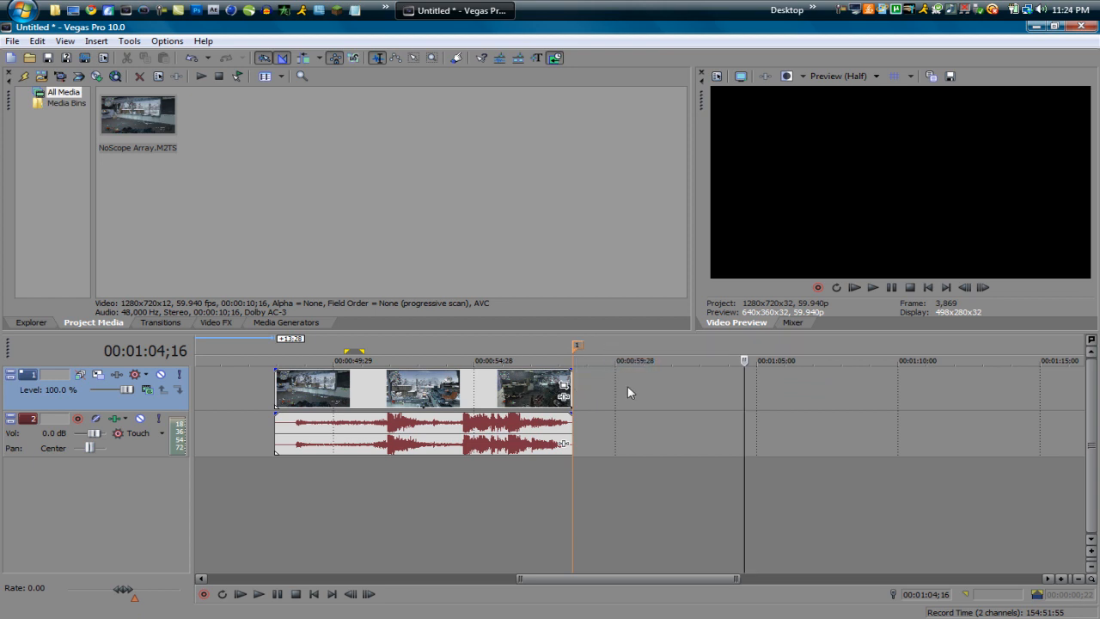
# Step: Delete the NoScope Array clip from the video and audio tracks, keeping the marker
pyautogui.click(589, 513)
pyautogui.scroll(-4, 550, 533)
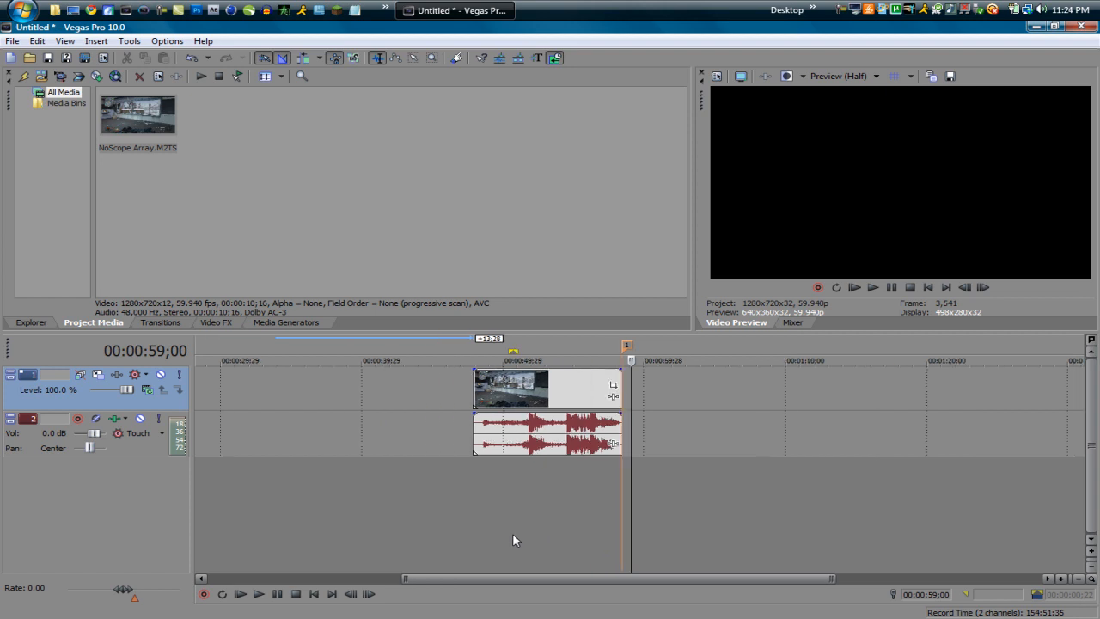
pyautogui.click(525, 395)
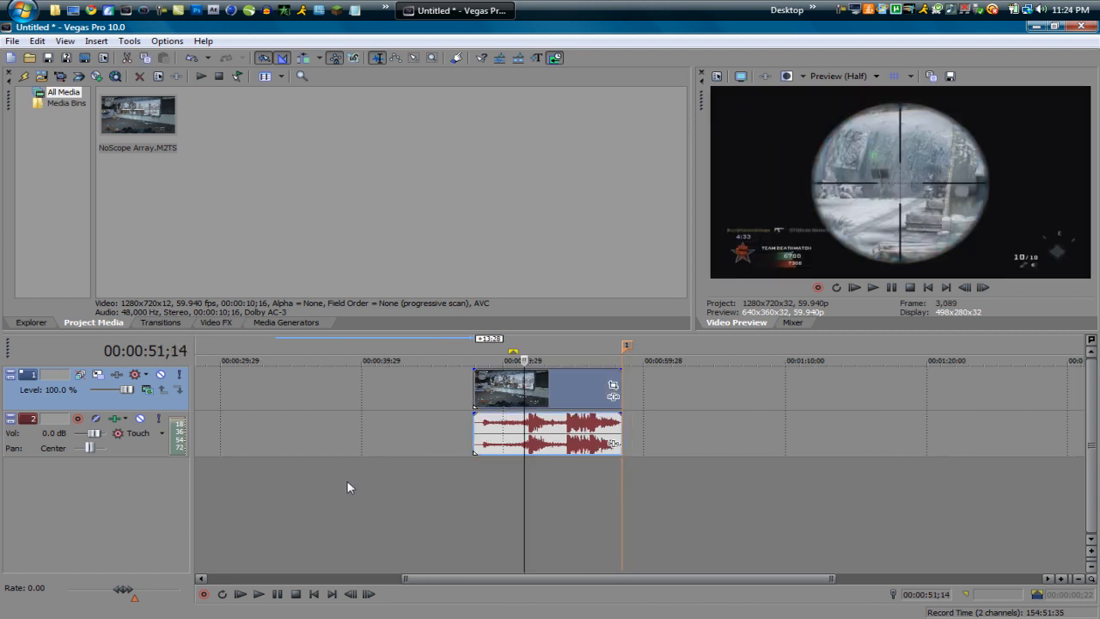
pyautogui.press('Delete')
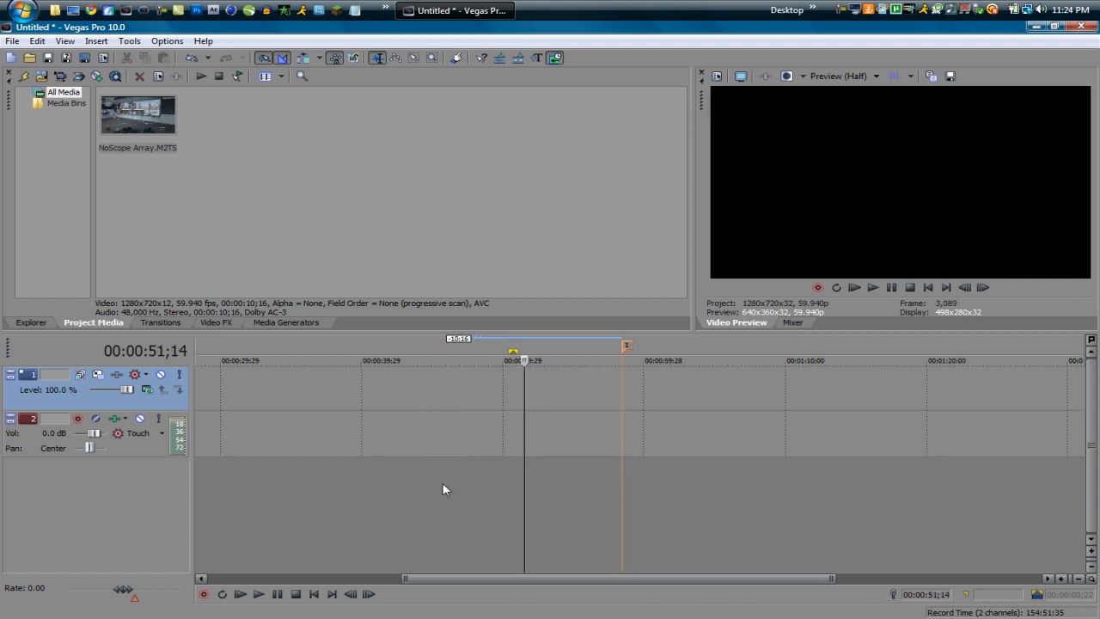